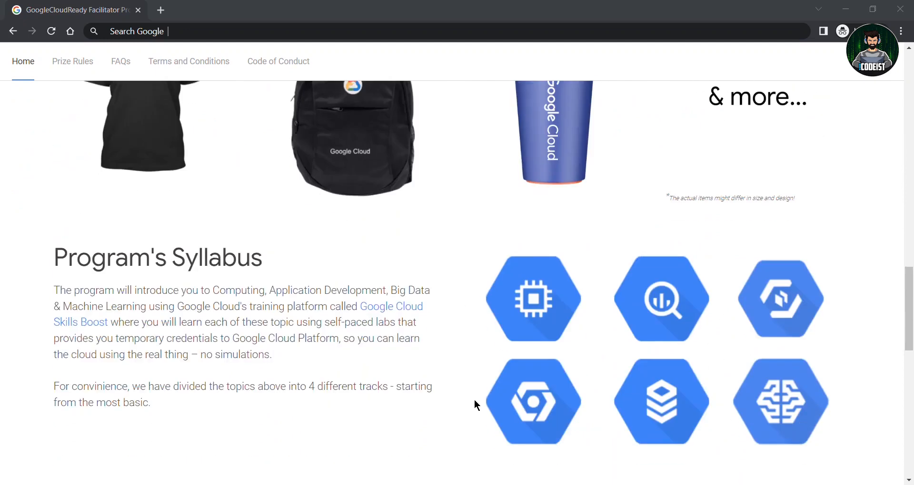
- Open the skill badge "Perform Foundational Infrastructure Tasks in Google Cloud" from the Track 1: Cloud Infrastructure Track list
{"action": "scroll", "coordinate": [384, 257], "scroll_direction": "up", "scroll_amount": 5}
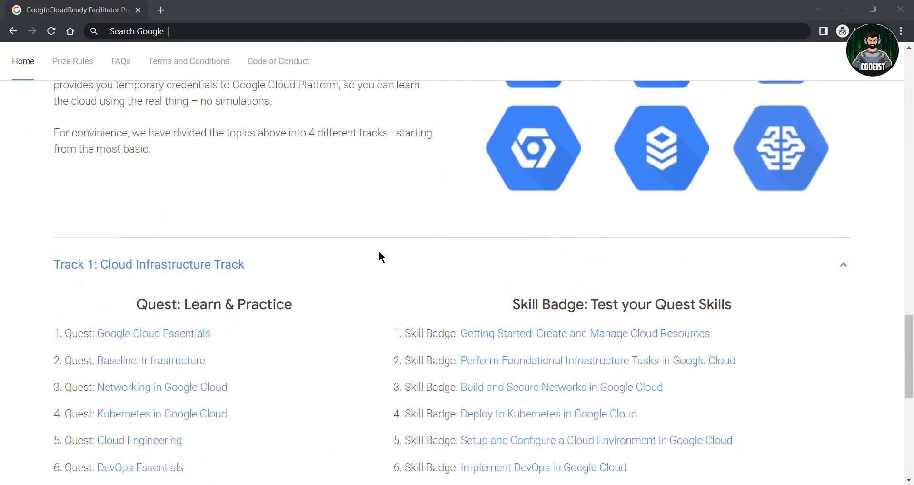
{"action": "scroll", "coordinate": [367, 295], "scroll_direction": "down", "scroll_amount": 3}
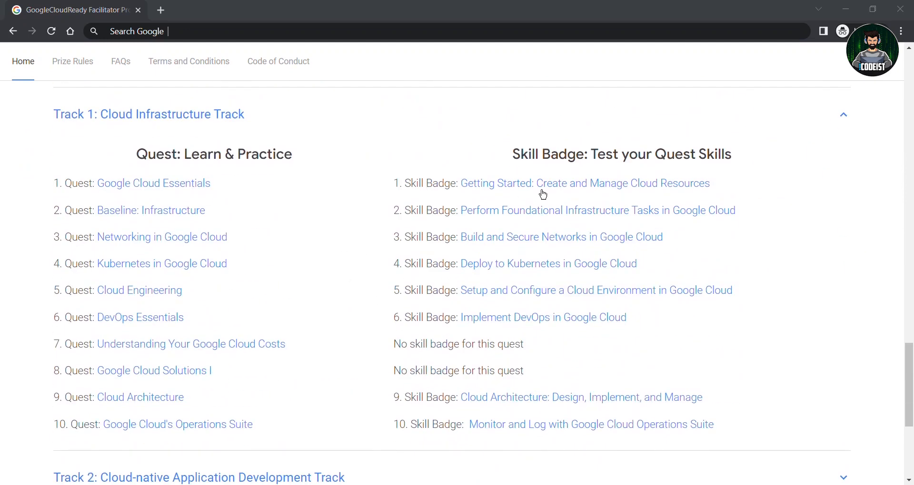
{"action": "left_click", "coordinate": [522, 212]}
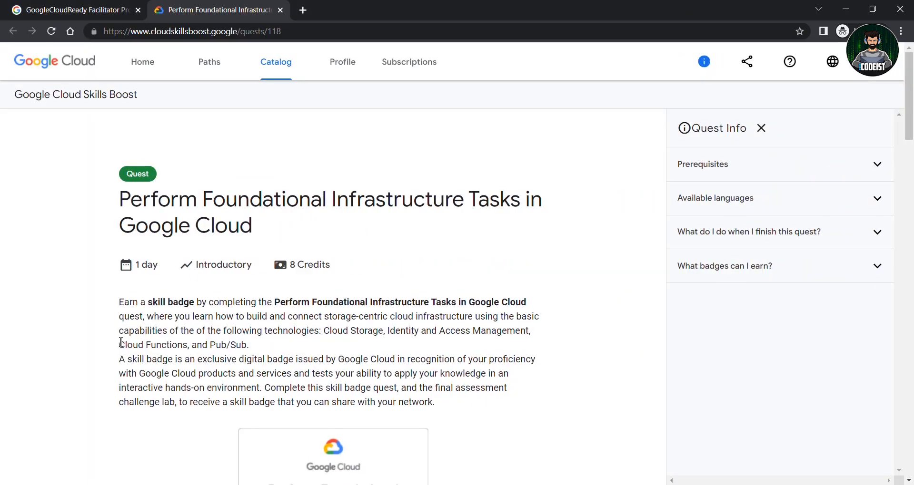
- Open the quest's final lab, "Perform Foundational Infrastructure Tasks in Google Cloud: Challenge Lab", and start it
{"action": "scroll", "coordinate": [121, 342], "scroll_direction": "down", "scroll_amount": 18}
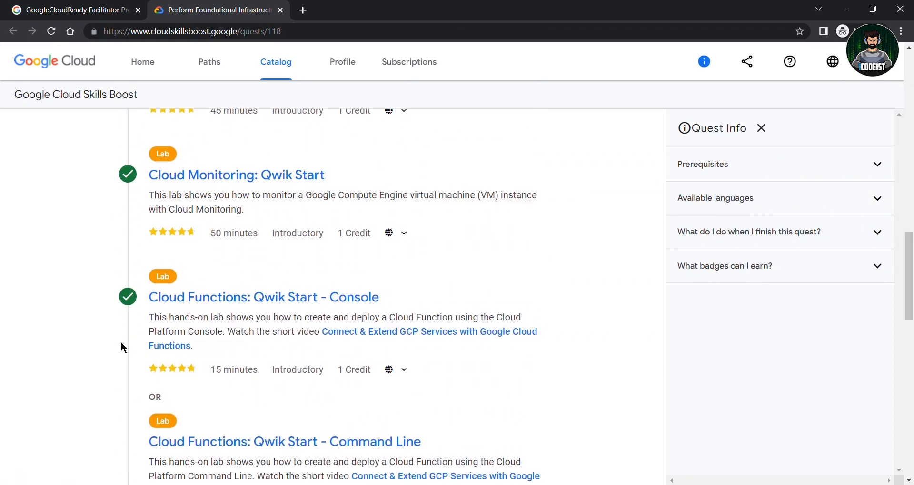
{"action": "scroll", "coordinate": [120, 342], "scroll_direction": "down", "scroll_amount": 15}
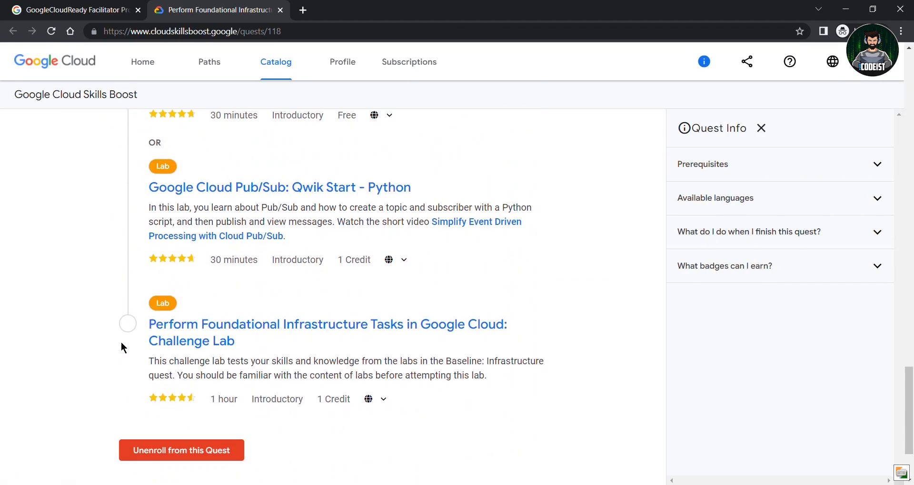
{"action": "left_click", "coordinate": [240, 334]}
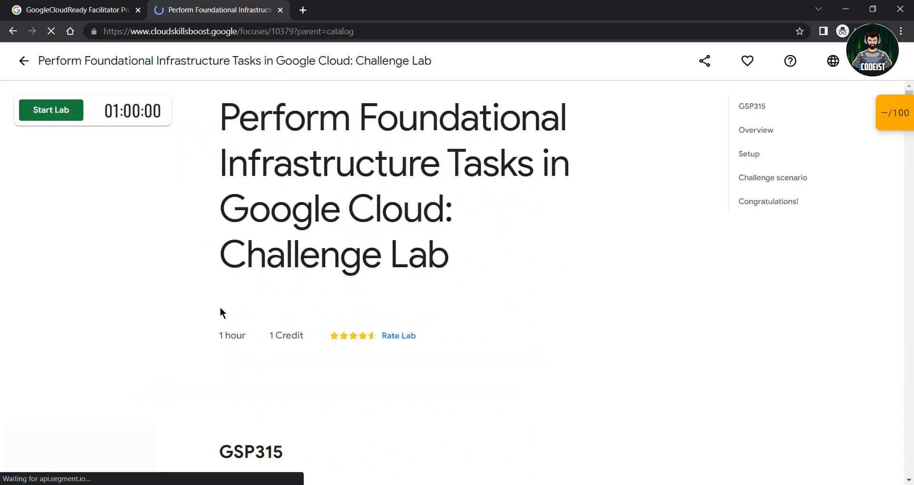
{"action": "left_click", "coordinate": [61, 121]}
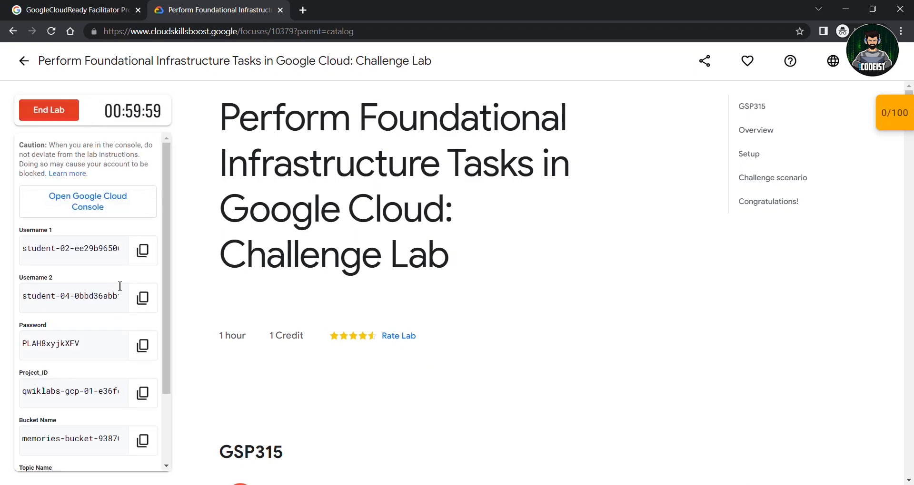
- Copy the lab's Username 1, open the Google Cloud Console and submit it as the sign-in e-mail
{"action": "left_click", "coordinate": [140, 263]}
{"action": "left_click", "coordinate": [98, 215]}
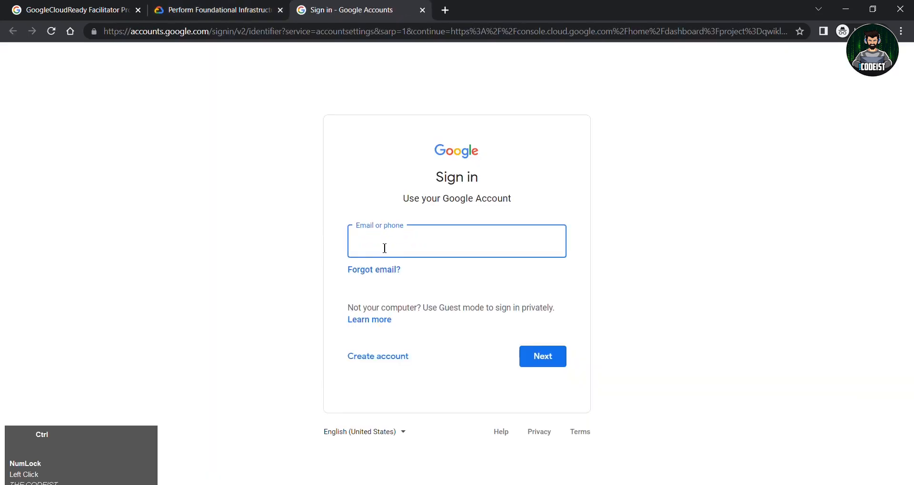
{"action": "key", "text": "ctrl+v"}
{"action": "left_click", "coordinate": [541, 356]}
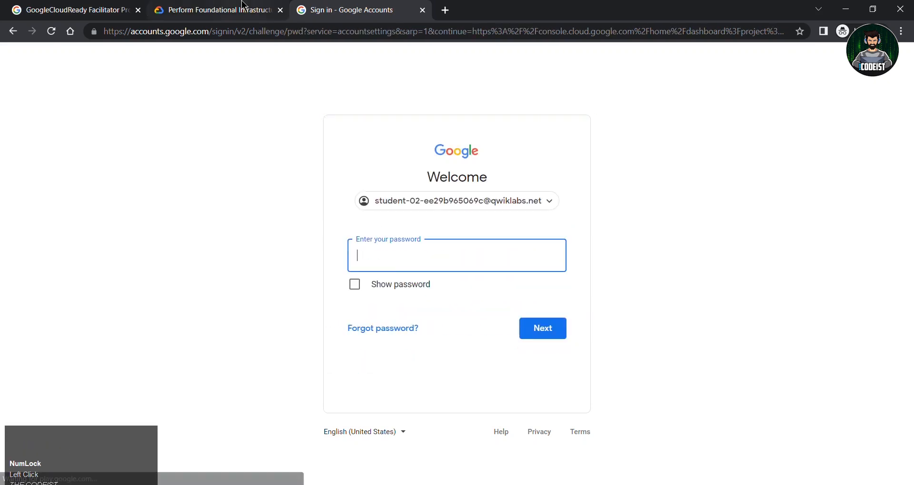
- Copy the password from the lab credentials and submit it on the Google sign-in page
{"action": "left_click", "coordinate": [219, 9]}
{"action": "left_click", "coordinate": [142, 346]}
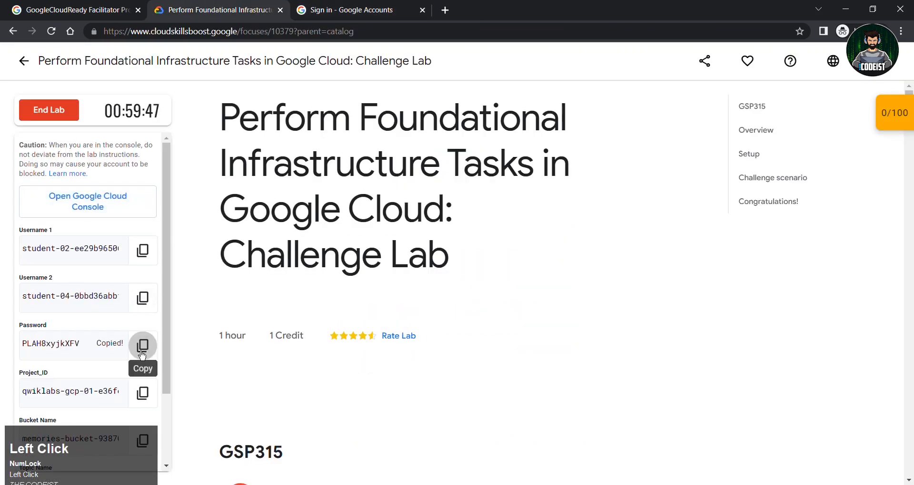
{"action": "left_click", "coordinate": [321, 6]}
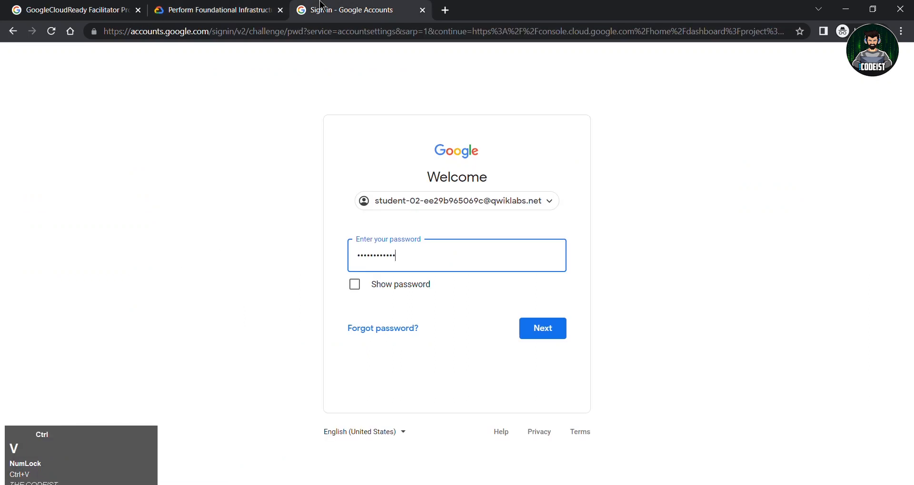
{"action": "key", "text": "Return"}
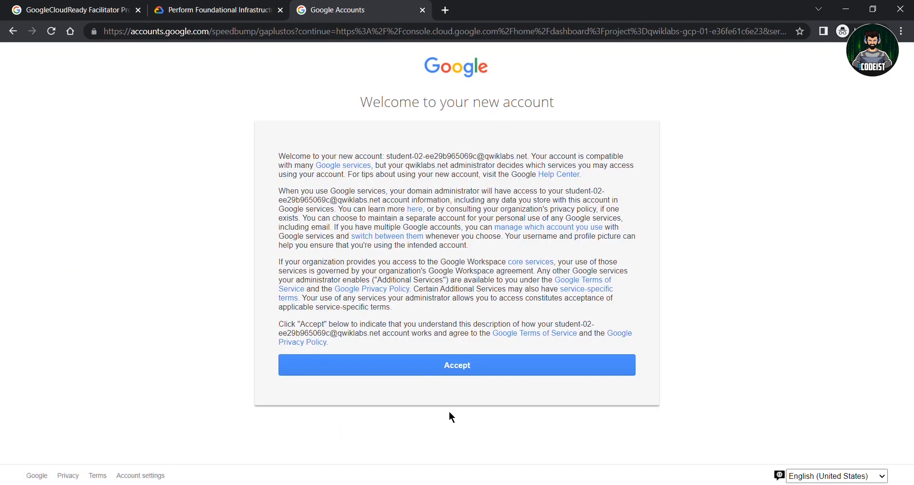
- Accept the new account's terms and agree to the Google Cloud Platform Terms of Service
{"action": "left_click", "coordinate": [422, 366]}
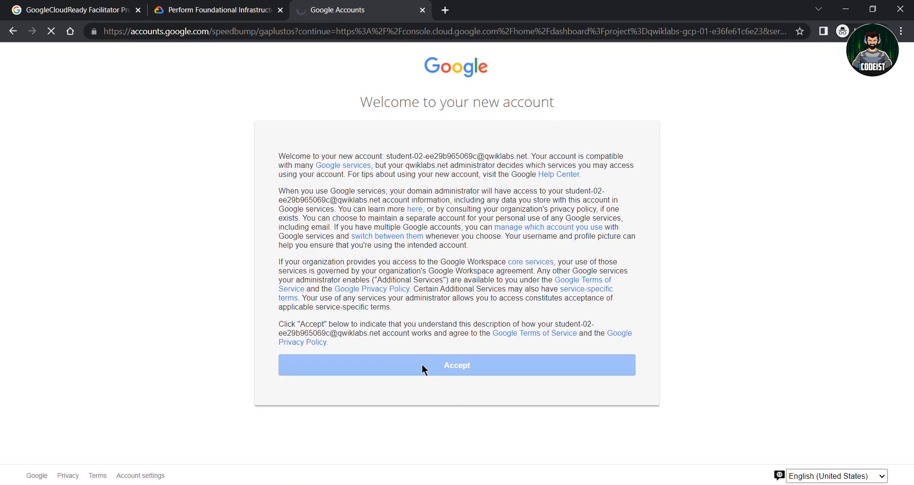
{"action": "left_click", "coordinate": [705, 484]}
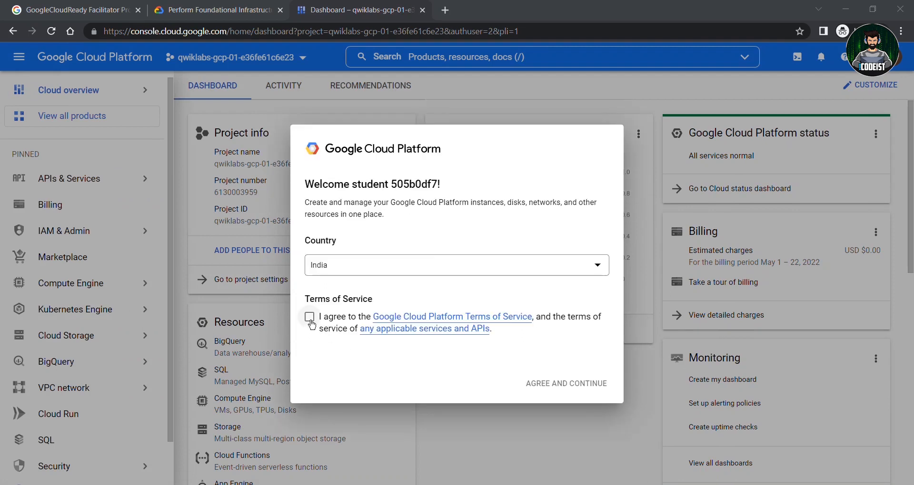
{"action": "left_click", "coordinate": [311, 320]}
{"action": "left_click", "coordinate": [547, 389]}
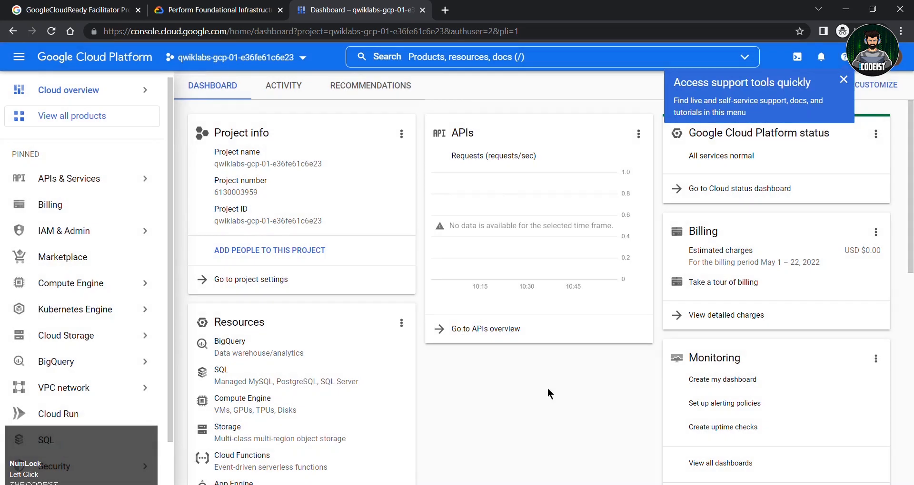
- Go through the lab instructions to Task 1 and copy the required bucket name, memories-bucket-93870
{"action": "left_click", "coordinate": [235, 11]}
{"action": "scroll", "coordinate": [238, 238], "scroll_direction": "down", "scroll_amount": 10}
{"action": "scroll", "coordinate": [227, 335], "scroll_direction": "down", "scroll_amount": 15}
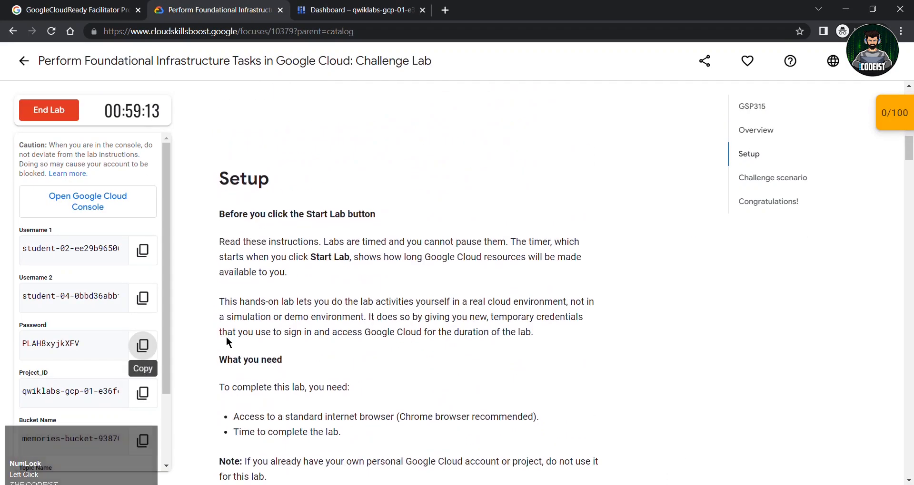
{"action": "scroll", "coordinate": [226, 336], "scroll_direction": "down", "scroll_amount": 20}
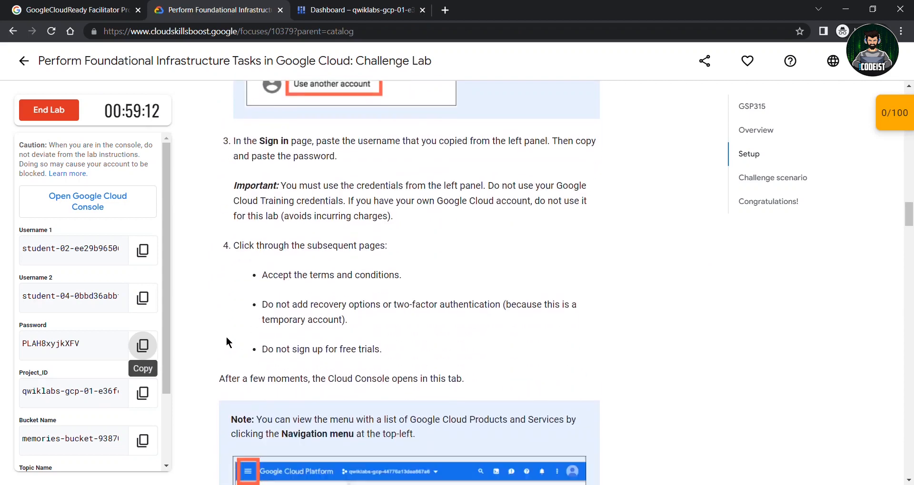
{"action": "scroll", "coordinate": [226, 337], "scroll_direction": "down", "scroll_amount": 10}
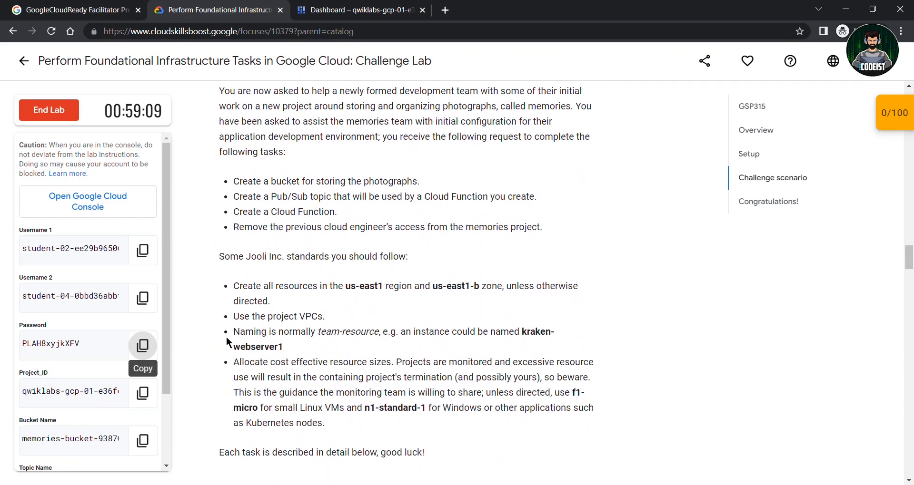
{"action": "scroll", "coordinate": [226, 339], "scroll_direction": "down", "scroll_amount": 1}
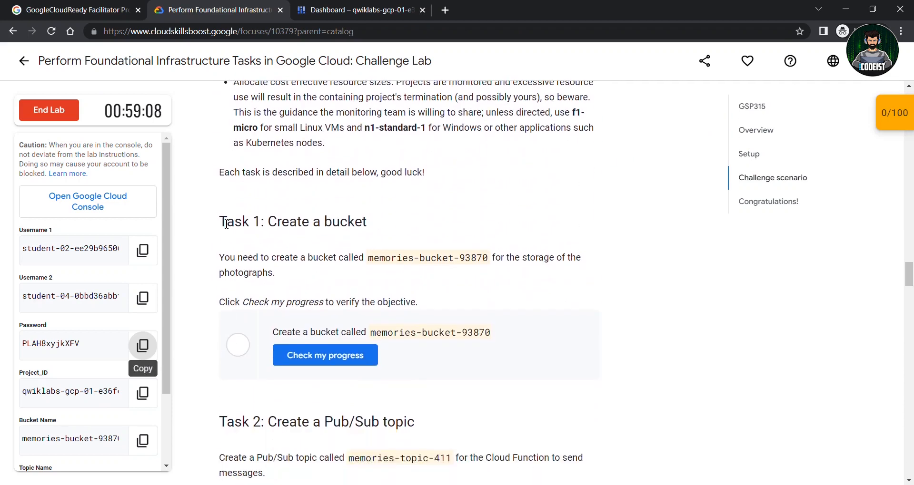
{"action": "left_click_drag", "start_coordinate": [219, 222], "coordinate": [401, 233]}
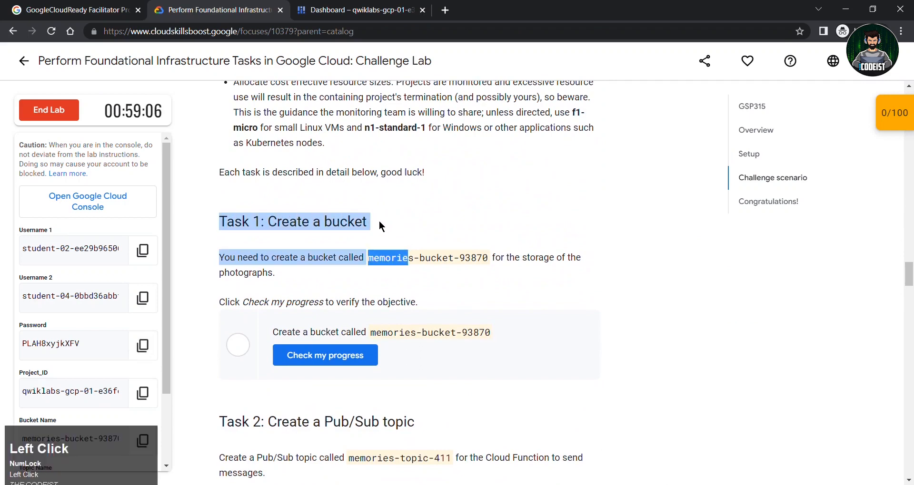
{"action": "left_click", "coordinate": [366, 253]}
{"action": "left_click_drag", "start_coordinate": [367, 255], "coordinate": [485, 259]}
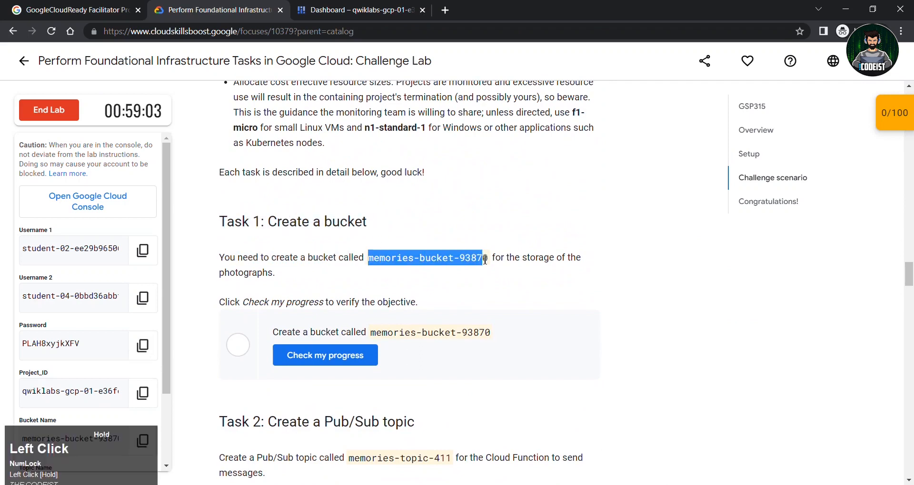
{"action": "key", "text": "ctrl+c"}
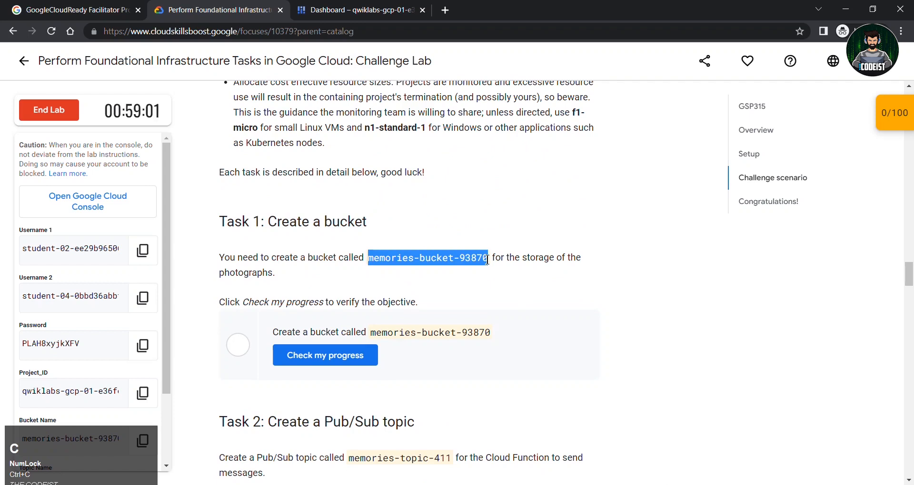
- Switch to the Cloud Console, open the Cloud Storage browser and dismiss the support tools callout
{"action": "left_click", "coordinate": [357, 10]}
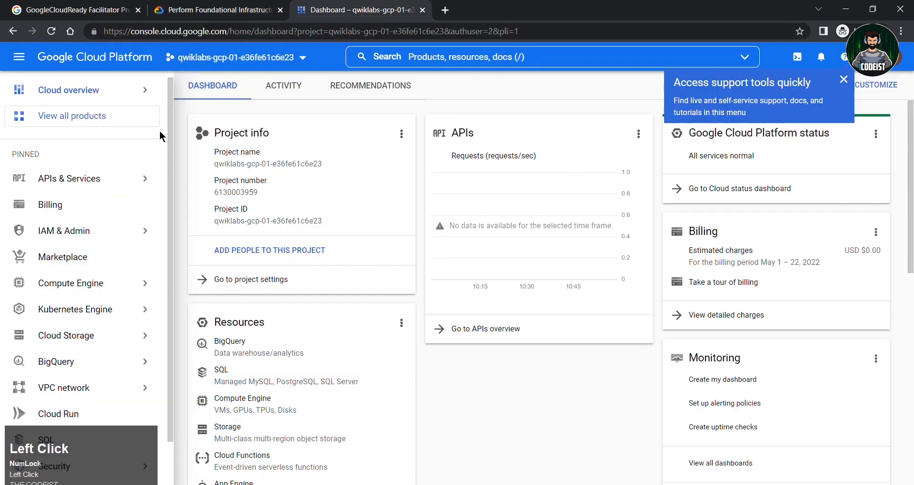
{"action": "scroll", "coordinate": [108, 291], "scroll_direction": "down", "scroll_amount": 1}
{"action": "mouse_move", "coordinate": [108, 291]}
{"action": "left_click", "coordinate": [172, 293]}
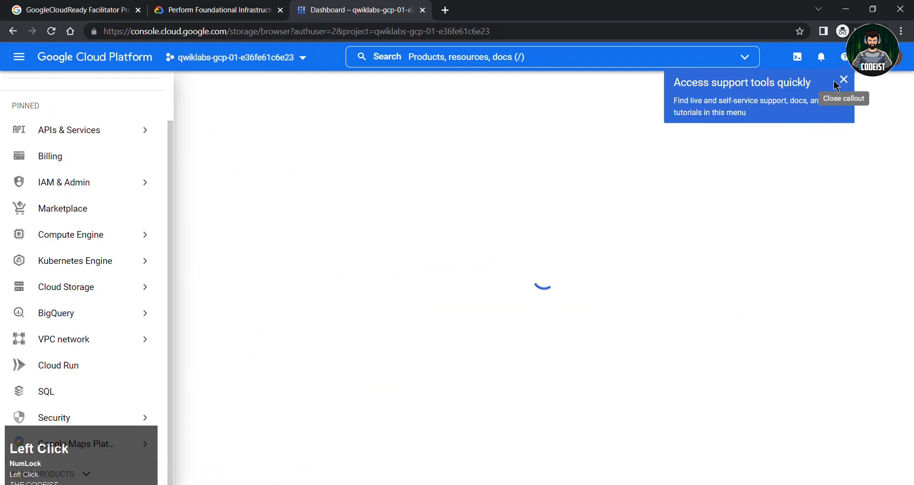
{"action": "left_click", "coordinate": [842, 80]}
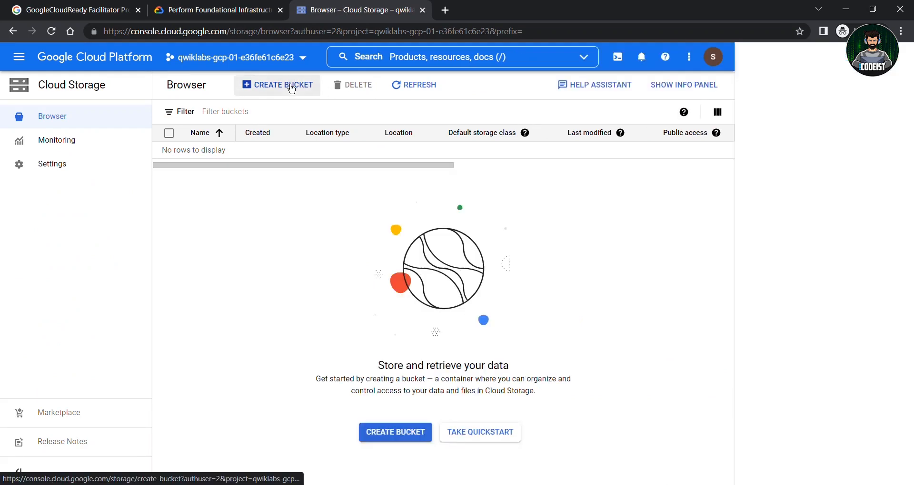
- Create a storage bucket named memories-bucket-93870, keeping the default location, storage class and access settings
{"action": "left_click", "coordinate": [292, 85]}
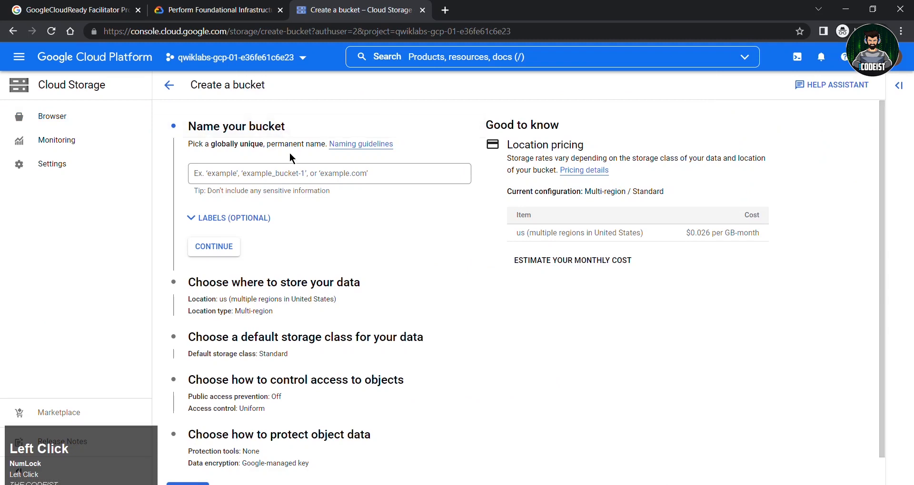
{"action": "left_click", "coordinate": [265, 172]}
{"action": "key", "text": "ctrl+v"}
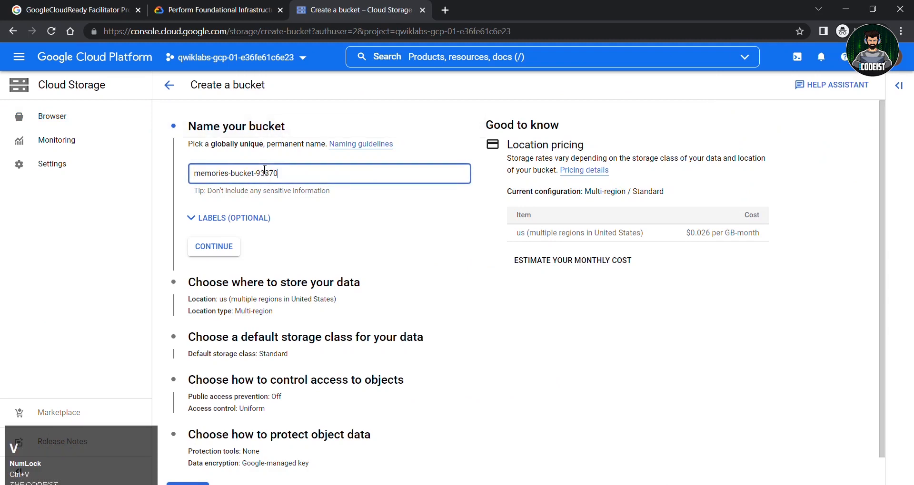
{"action": "scroll", "coordinate": [240, 248], "scroll_direction": "down", "scroll_amount": 1}
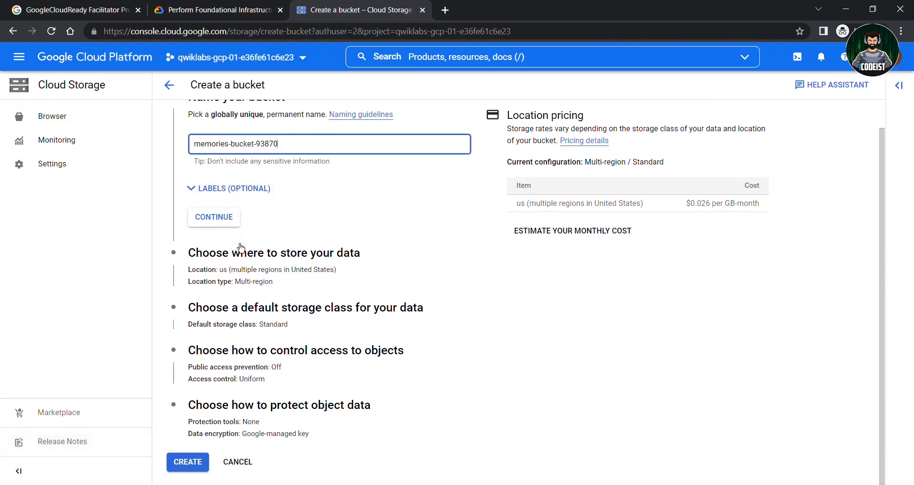
{"action": "left_click", "coordinate": [187, 461]}
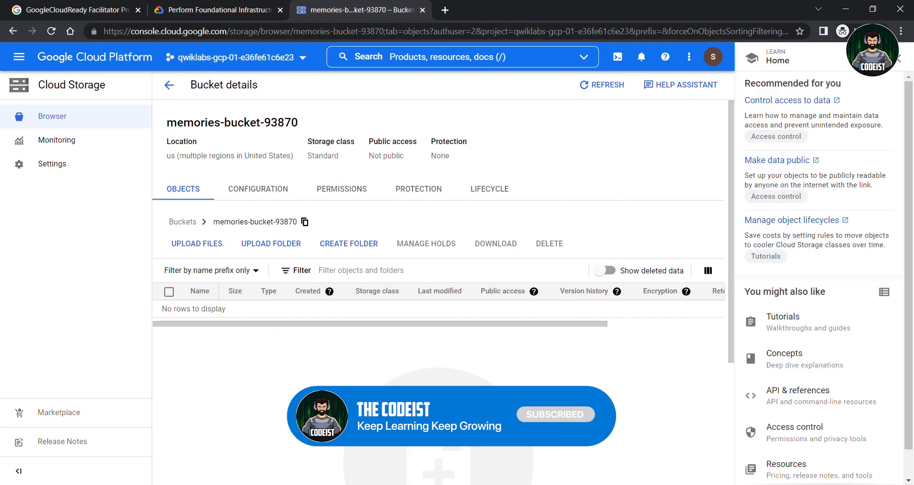
- Close the Learn pane and check the lab progress for Task 1, the bucket creation
{"action": "left_click", "coordinate": [898, 58]}
{"action": "left_click", "coordinate": [174, 10]}
{"action": "left_click", "coordinate": [290, 353]}
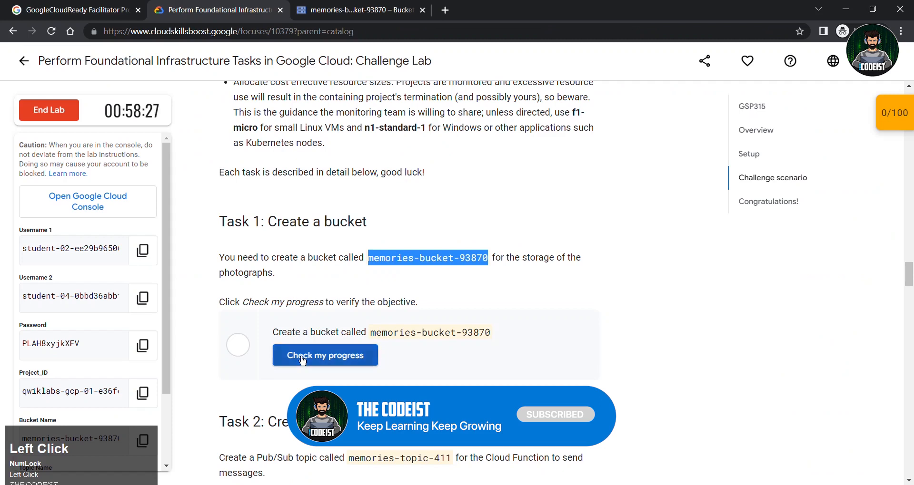
- Copy the Pub/Sub topic name memories-topic-411 from Task 2 of the lab instructions
{"action": "scroll", "coordinate": [301, 356], "scroll_direction": "down", "scroll_amount": 3}
{"action": "scroll", "coordinate": [301, 356], "scroll_direction": "down", "scroll_amount": 2}
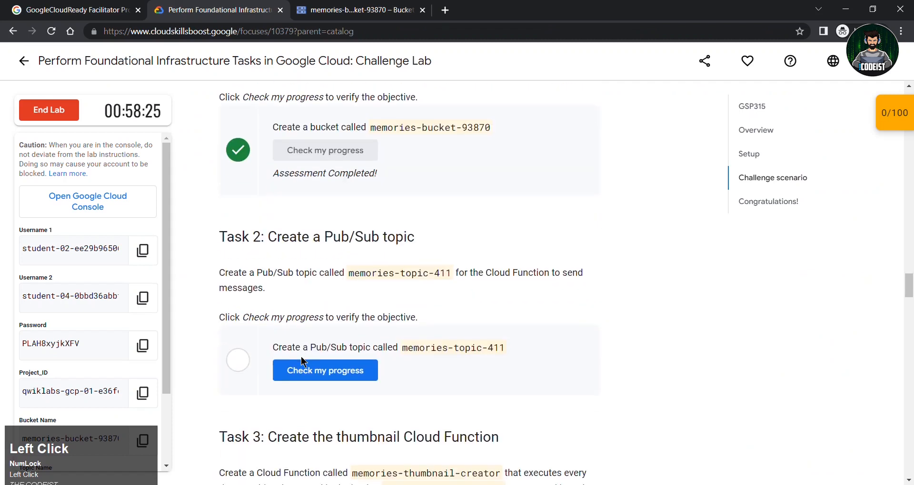
{"action": "left_click_drag", "start_coordinate": [220, 237], "coordinate": [422, 237]}
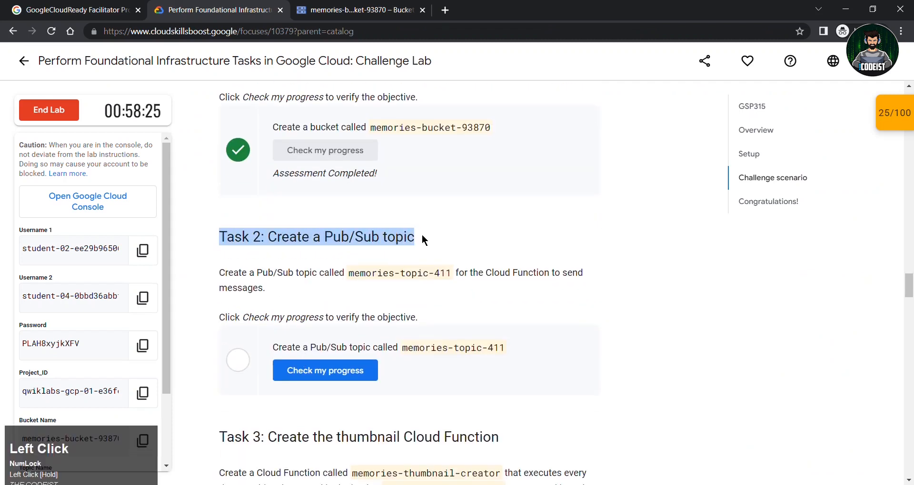
{"action": "left_click_drag", "start_coordinate": [348, 275], "coordinate": [445, 279]}
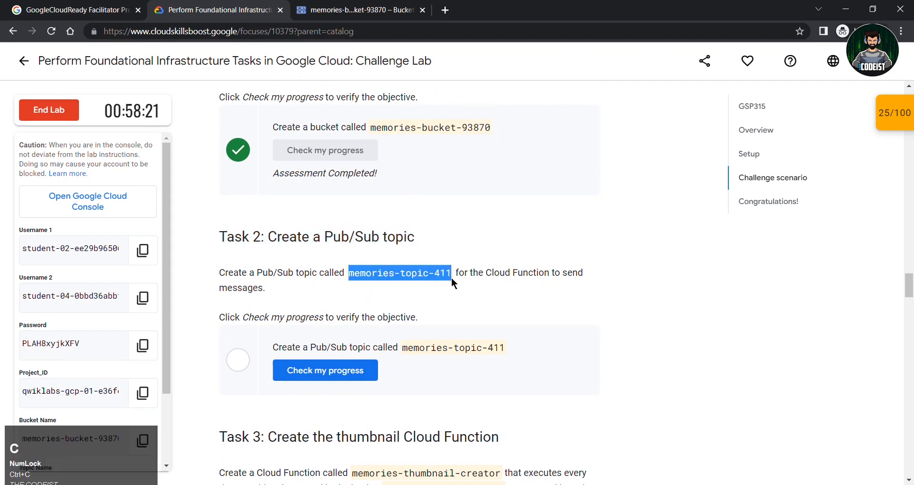
- Switch to the Cloud Console and open the Pub/Sub topics page
{"action": "left_click", "coordinate": [363, 7]}
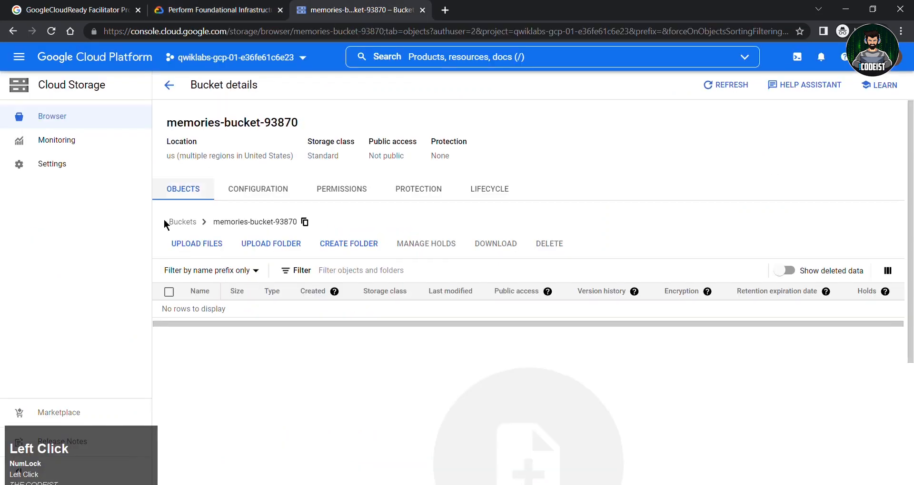
{"action": "left_click", "coordinate": [14, 57]}
{"action": "scroll", "coordinate": [55, 275], "scroll_direction": "down", "scroll_amount": 8}
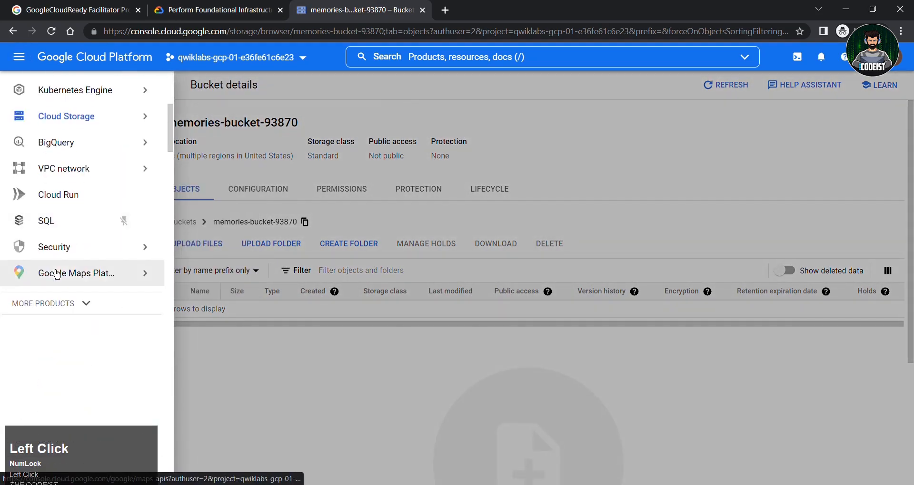
{"action": "left_click", "coordinate": [85, 187]}
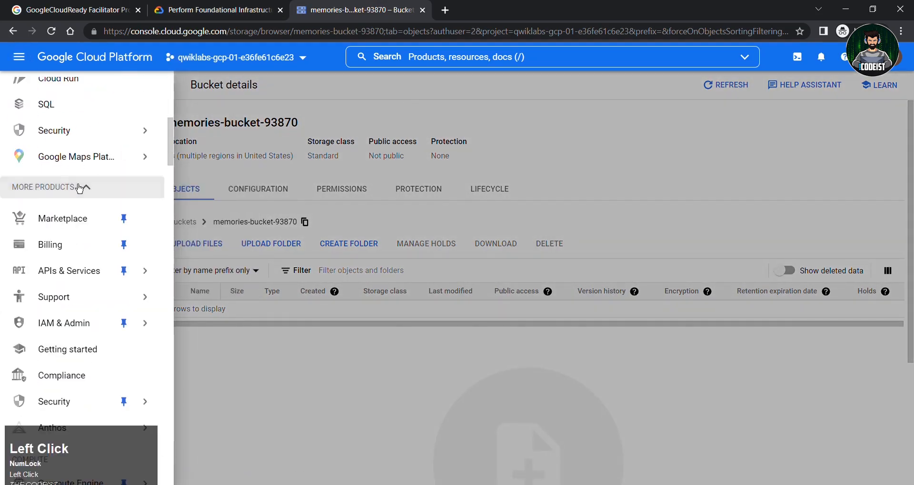
{"action": "scroll", "coordinate": [84, 297], "scroll_direction": "down", "scroll_amount": 15}
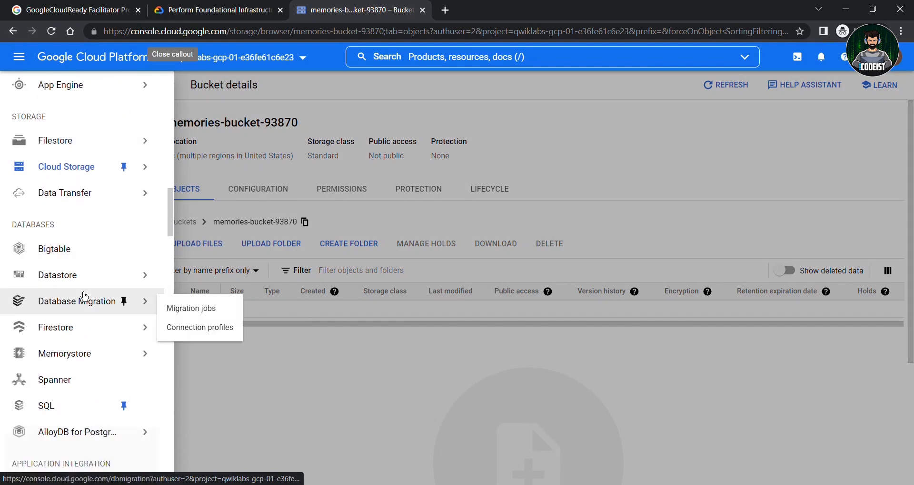
{"action": "scroll", "coordinate": [84, 297], "scroll_direction": "down", "scroll_amount": 12}
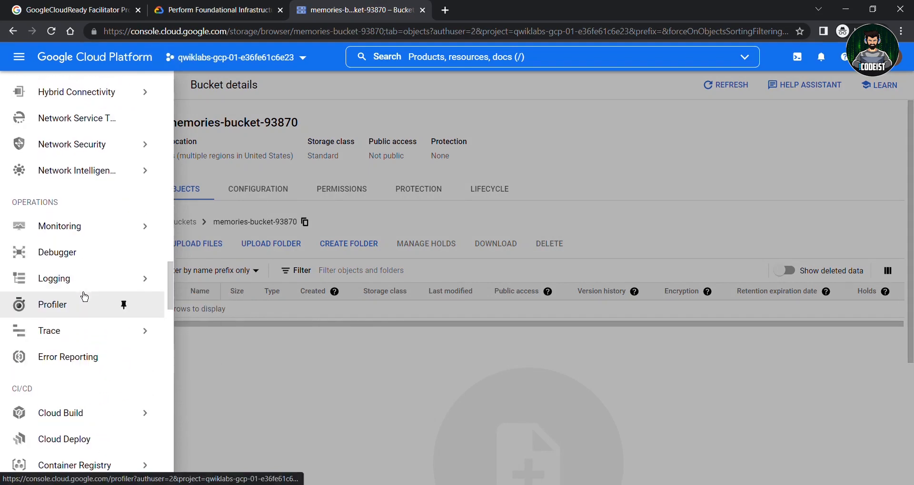
{"action": "scroll", "coordinate": [84, 297], "scroll_direction": "down", "scroll_amount": 8}
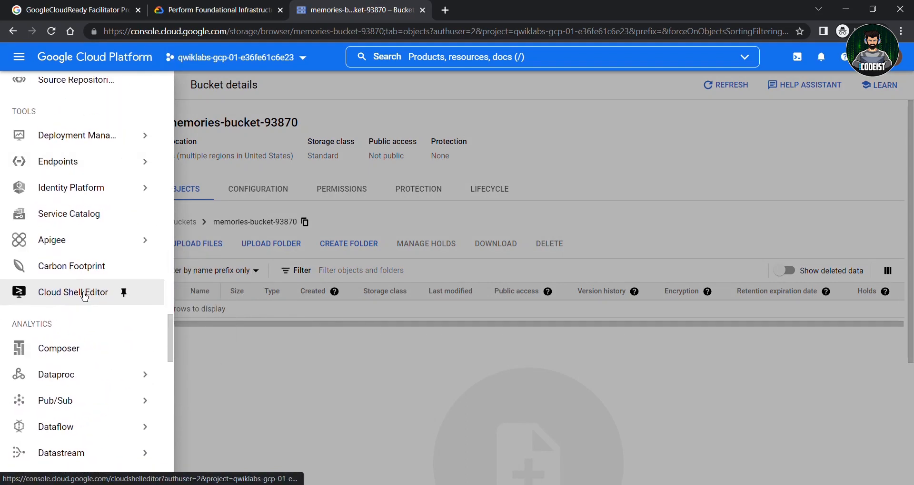
{"action": "scroll", "coordinate": [85, 297], "scroll_direction": "down", "scroll_amount": 1}
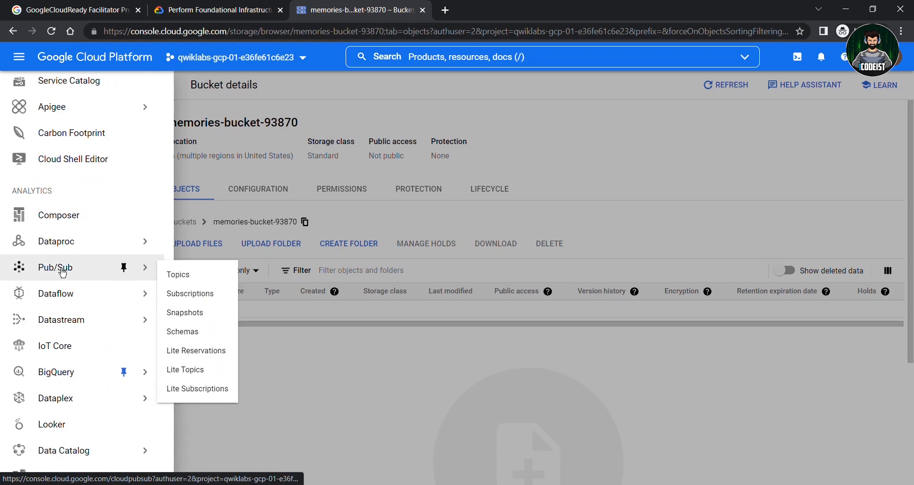
{"action": "left_click", "coordinate": [69, 272]}
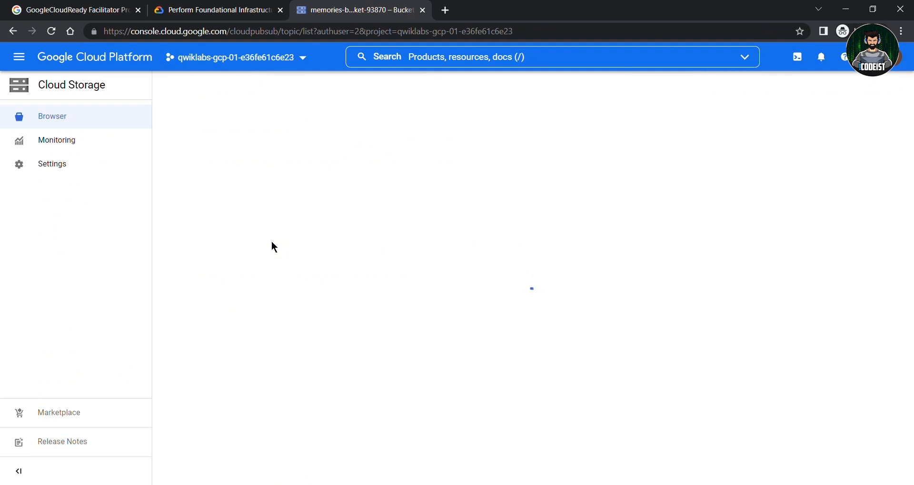
- Create a Pub/Sub topic with the ID memories-topic-411, keeping the default subscription and Google-managed encryption key
{"action": "left_click", "coordinate": [279, 90]}
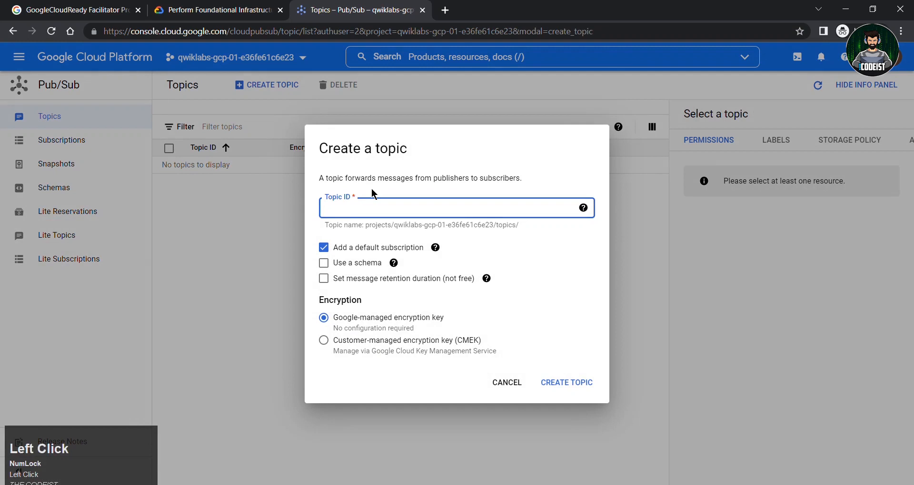
{"action": "type", "text": "memories-topic-411"}
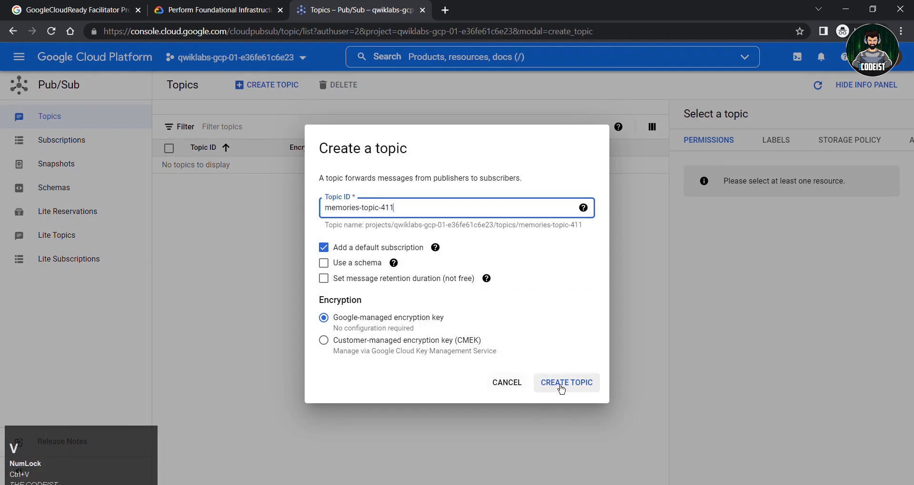
{"action": "left_click", "coordinate": [560, 385]}
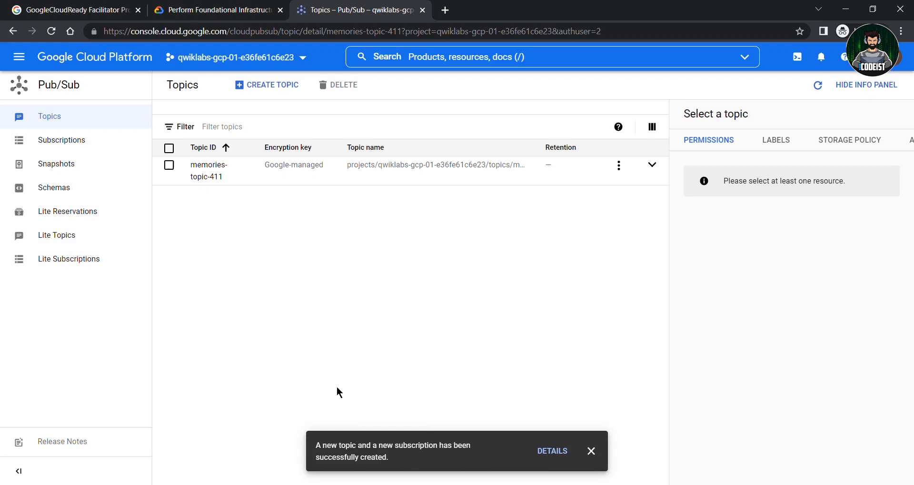
- Check the lab progress for Task 2 and copy the function name memories-thumbnail-creator from the Task 3 instructions
{"action": "left_click", "coordinate": [229, 7]}
{"action": "left_click", "coordinate": [326, 293]}
{"action": "scroll", "coordinate": [339, 293], "scroll_direction": "down", "scroll_amount": 3}
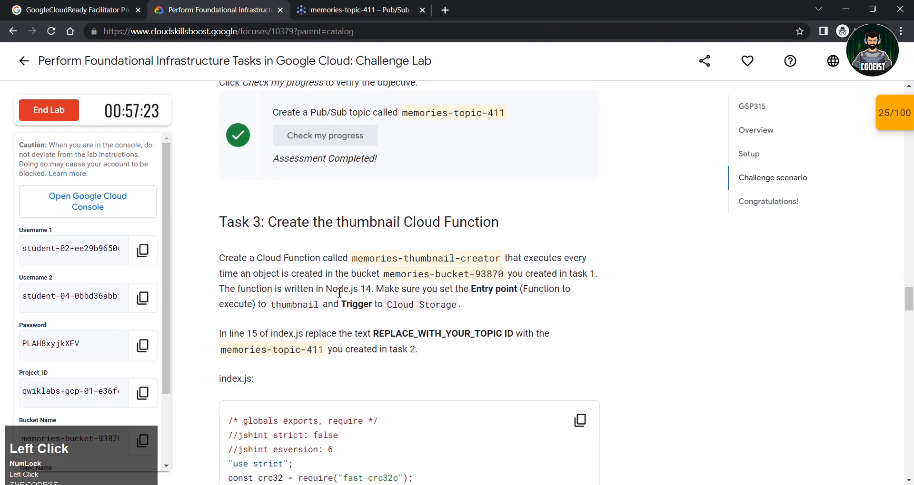
{"action": "left_click_drag", "start_coordinate": [218, 230], "coordinate": [542, 263]}
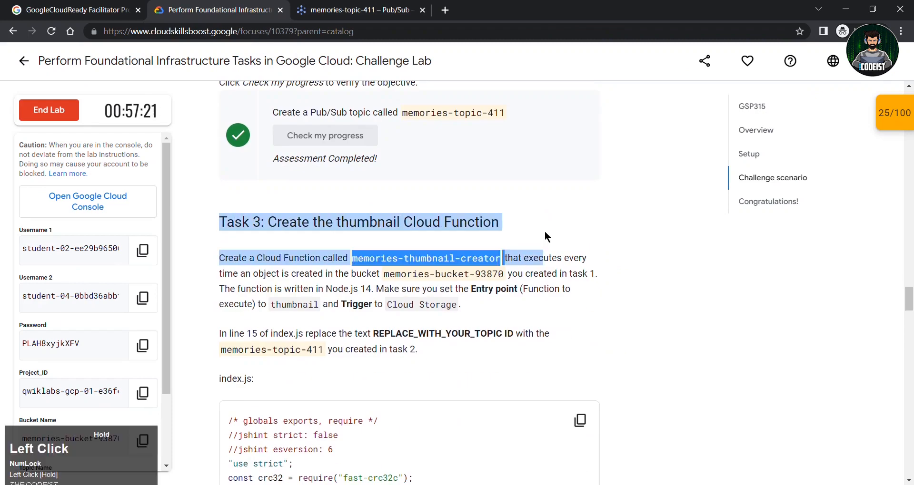
{"action": "left_click", "coordinate": [505, 228]}
{"action": "scroll", "coordinate": [504, 231], "scroll_direction": "down", "scroll_amount": 1}
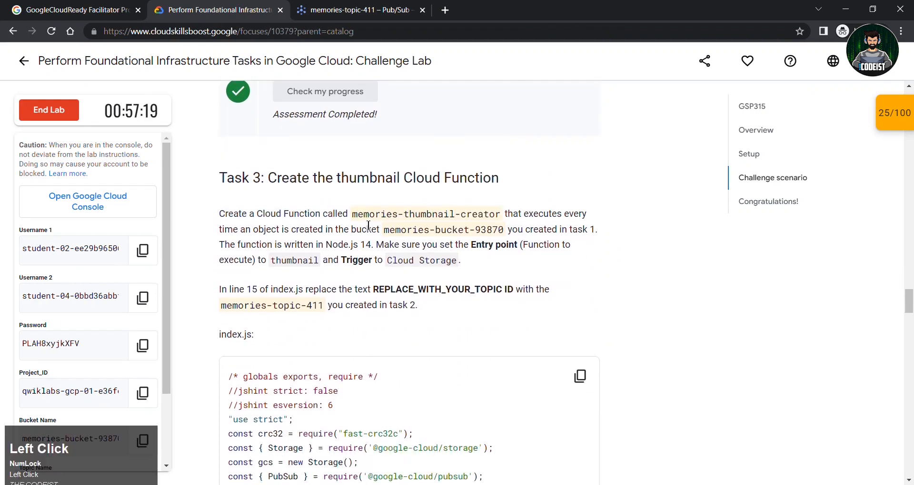
{"action": "left_click_drag", "start_coordinate": [352, 216], "coordinate": [496, 213]}
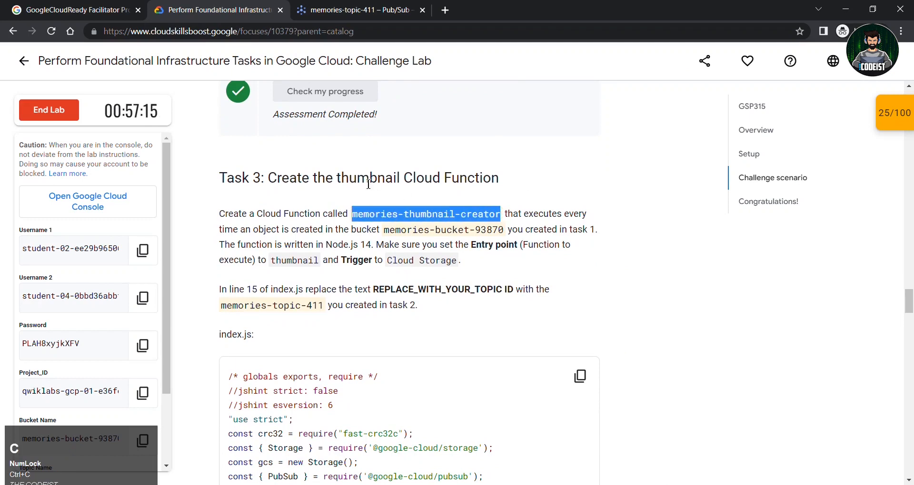
- Return to the Cloud Console and open the Cloud Functions page
{"action": "left_click", "coordinate": [365, 6]}
{"action": "left_click", "coordinate": [30, 62]}
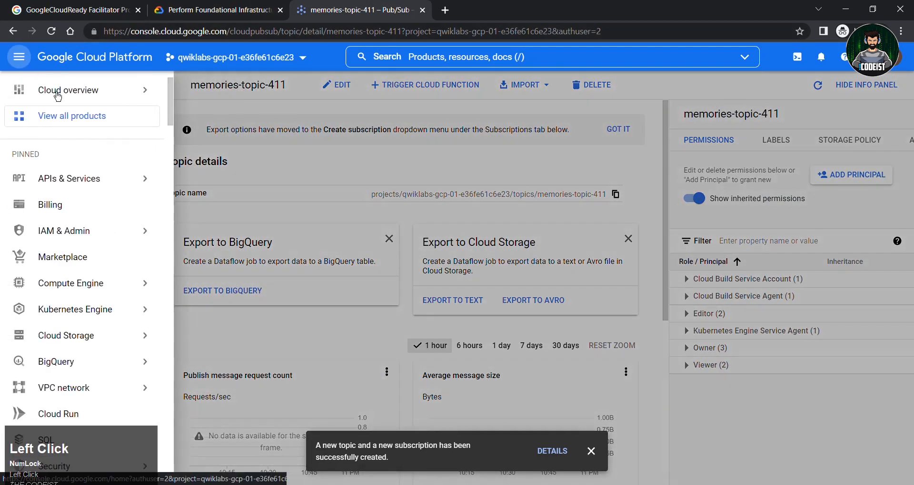
{"action": "mouse_move", "coordinate": [100, 292]}
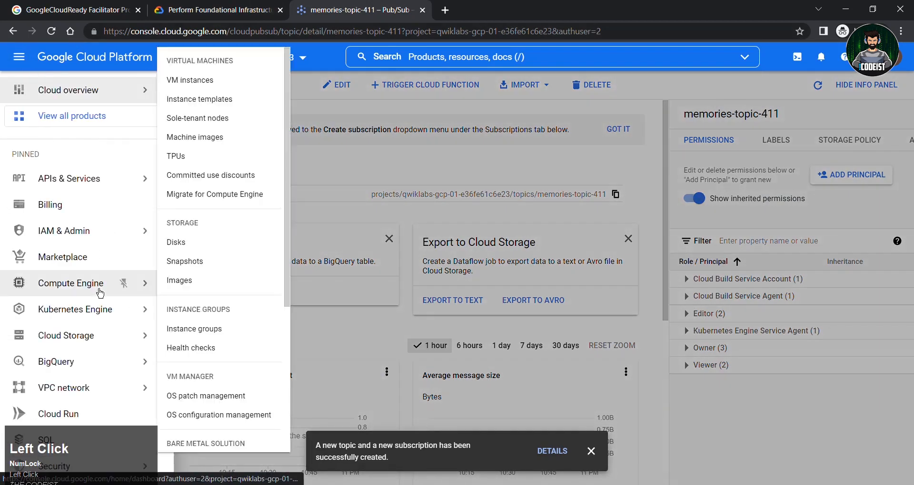
{"action": "scroll", "coordinate": [100, 293], "scroll_direction": "down", "scroll_amount": 10}
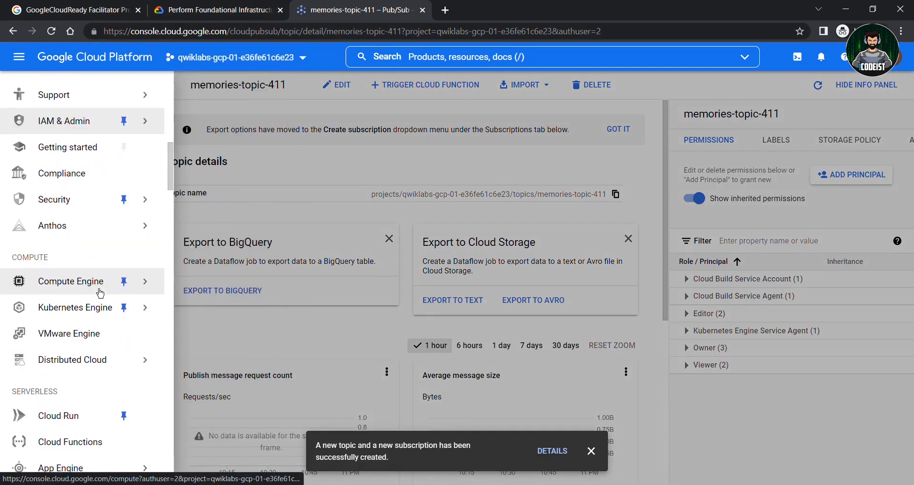
{"action": "scroll", "coordinate": [100, 293], "scroll_direction": "down", "scroll_amount": 4}
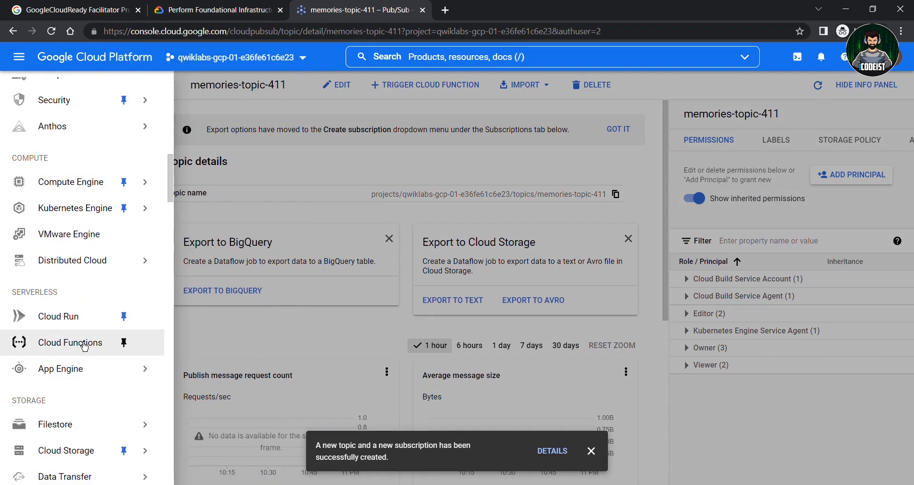
{"action": "left_click", "coordinate": [85, 347]}
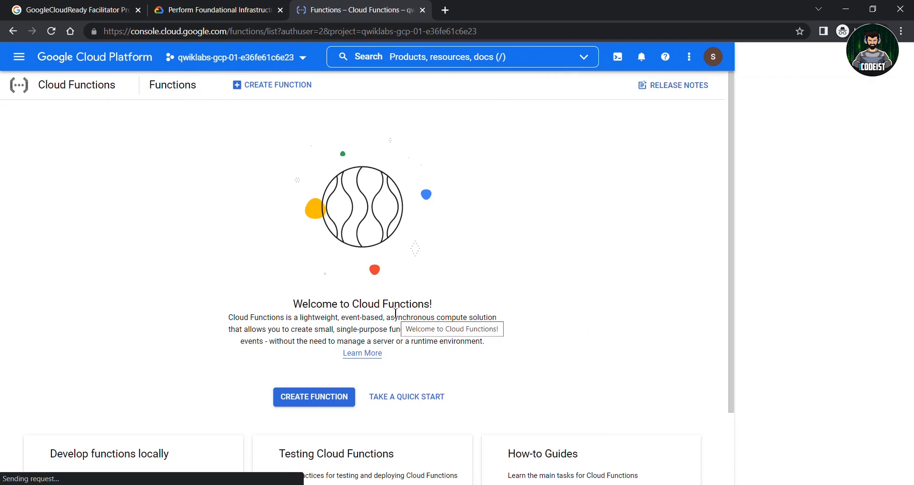
- Start creating a Cloud Function and name it memories-thumbnail-creator
{"action": "left_click", "coordinate": [313, 403]}
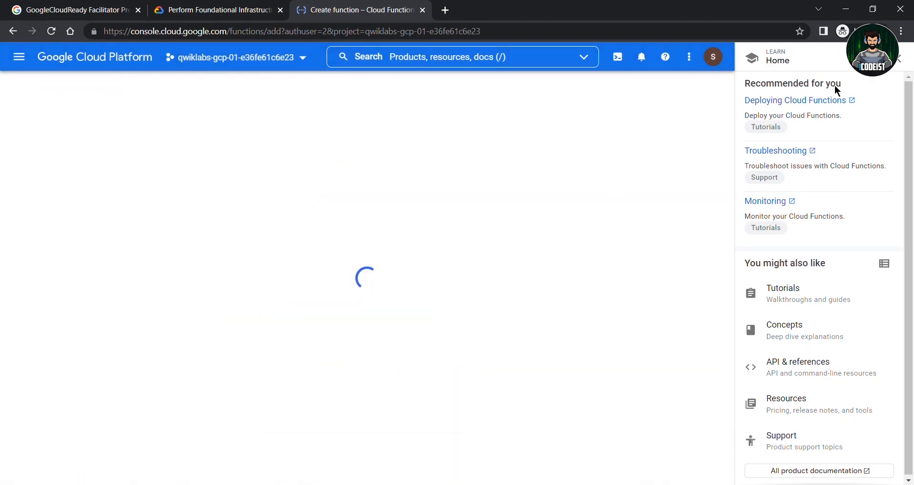
{"action": "left_click", "coordinate": [899, 60]}
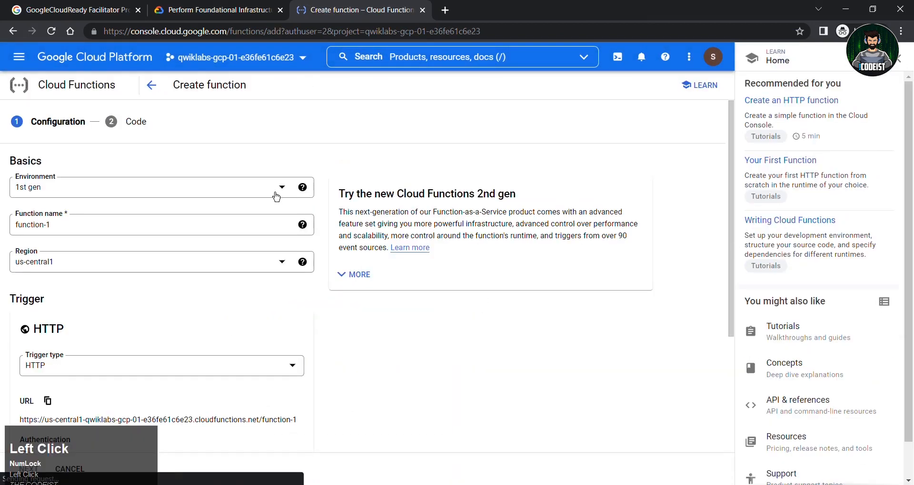
{"action": "left_click_drag", "start_coordinate": [90, 224], "coordinate": [3, 228]}
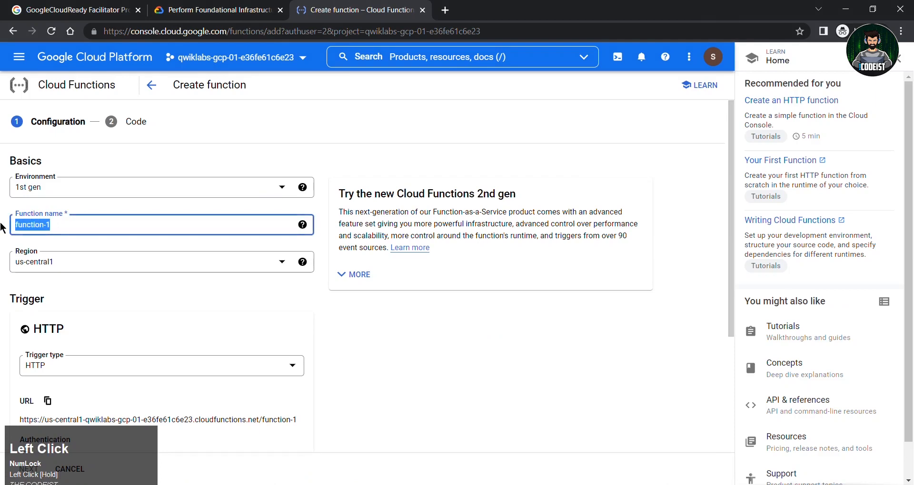
{"action": "type", "text": "memories-thumbnail-creator"}
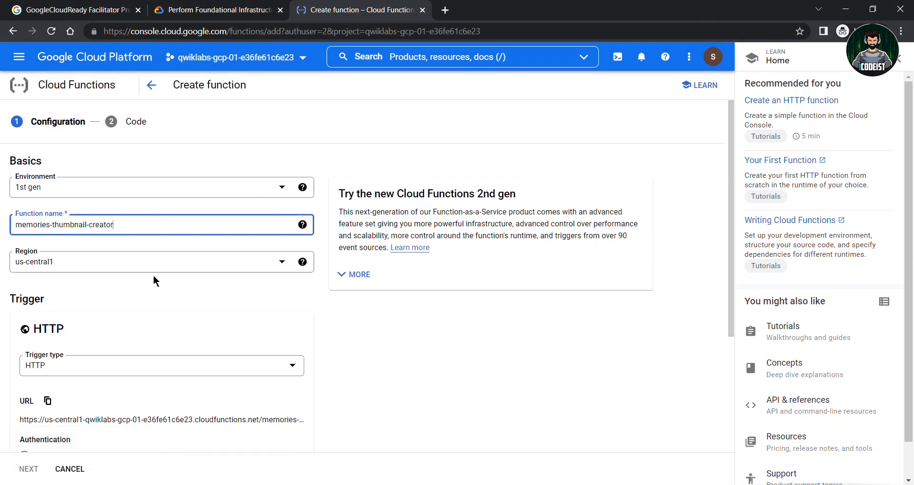
- Look up the required region in the lab's Jooli Inc. standards and set the function's region to us-east1
{"action": "left_click", "coordinate": [217, 7]}
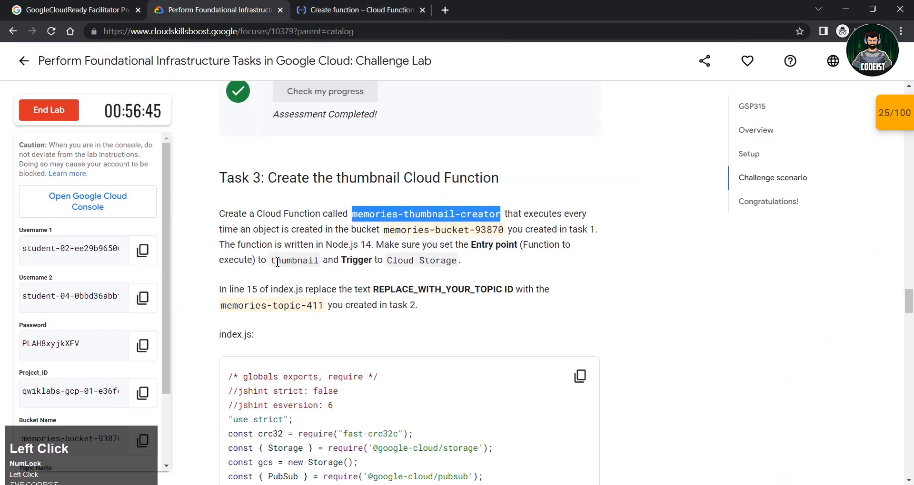
{"action": "scroll", "coordinate": [219, 195], "scroll_direction": "up", "scroll_amount": 15}
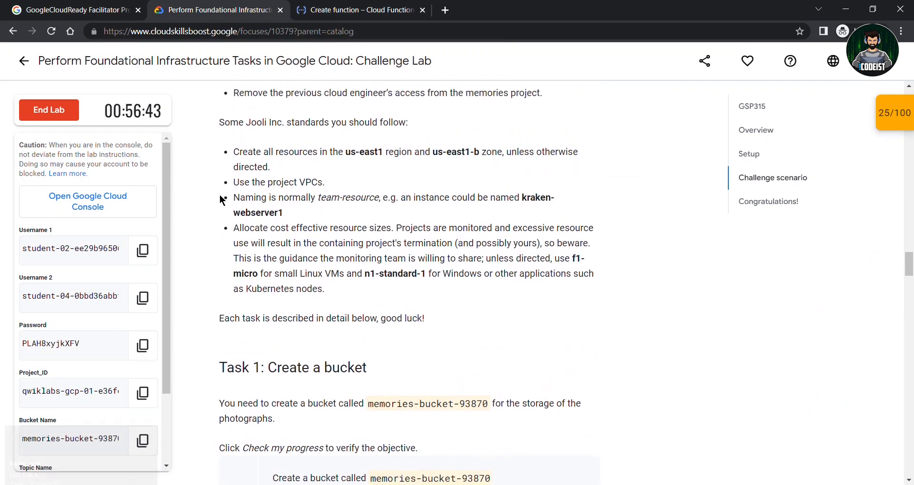
{"action": "left_click_drag", "start_coordinate": [335, 163], "coordinate": [511, 163]}
{"action": "scroll", "coordinate": [327, 273], "scroll_direction": "down", "scroll_amount": 15}
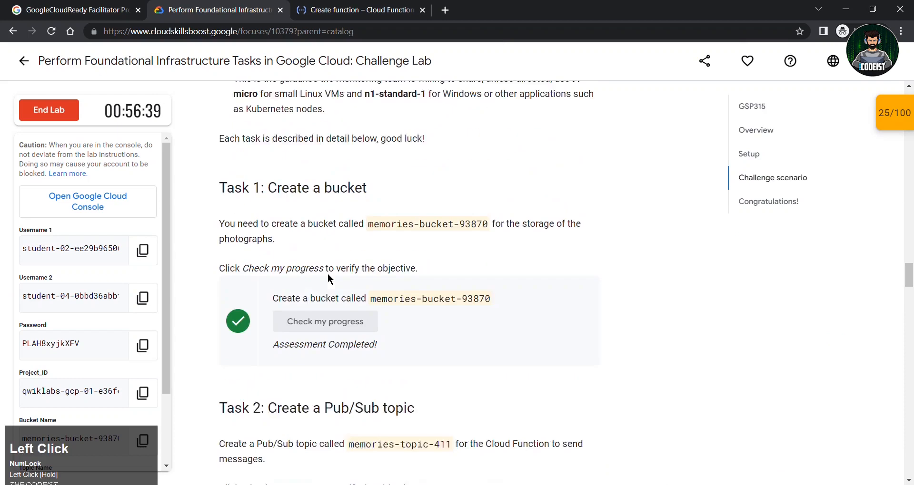
{"action": "scroll", "coordinate": [297, 284], "scroll_direction": "down", "scroll_amount": 2}
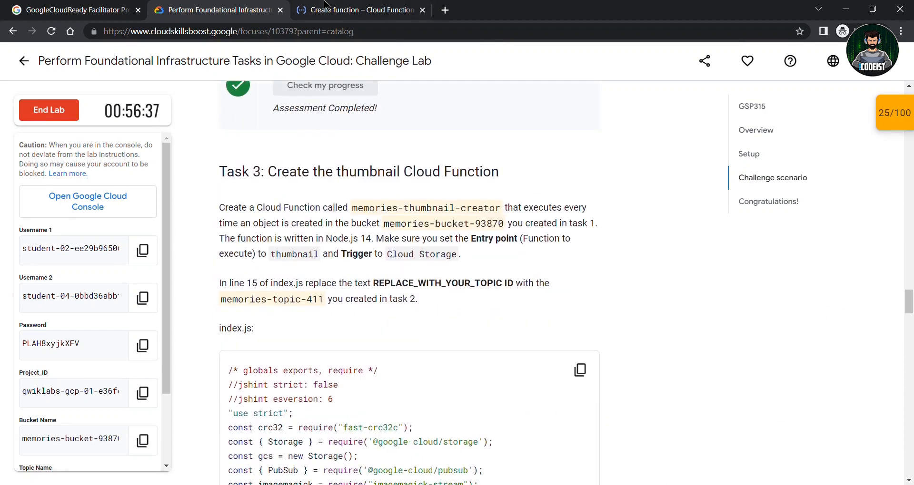
{"action": "left_click", "coordinate": [326, 6]}
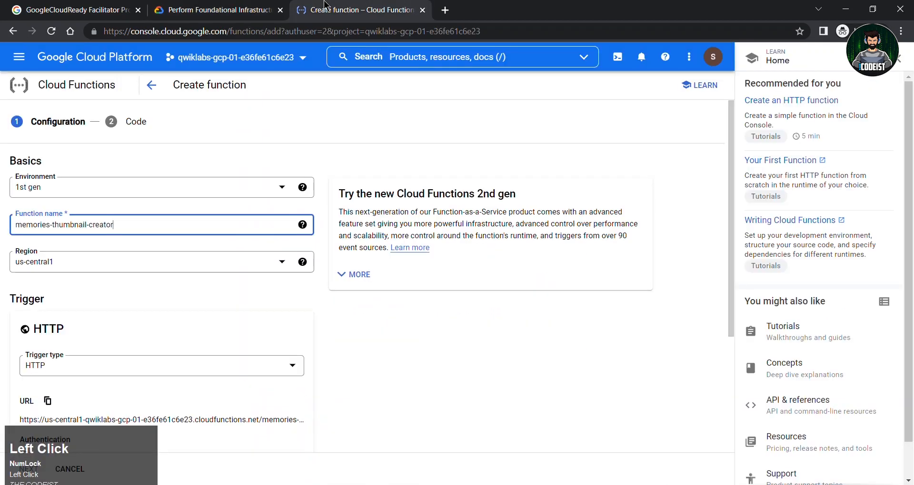
{"action": "left_click", "coordinate": [103, 266]}
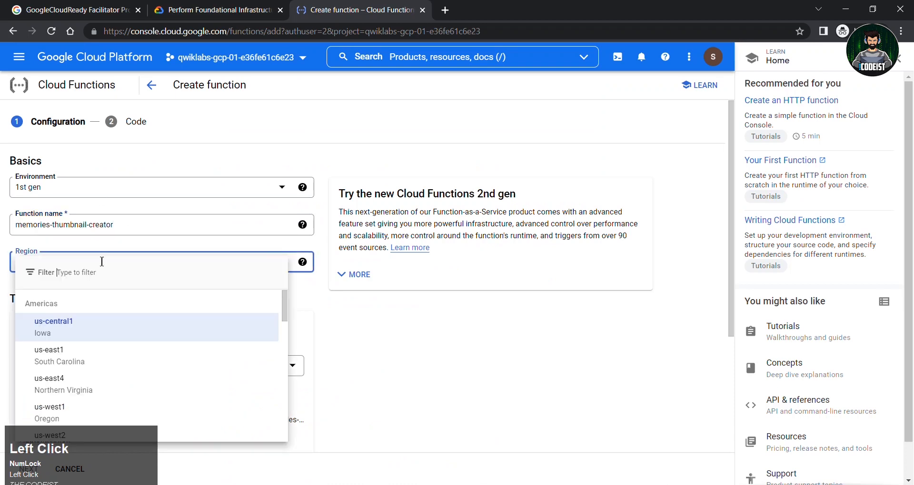
{"action": "left_click", "coordinate": [63, 354]}
- Set the function's trigger type to Cloud Storage and its event type to Finalize/Create
{"action": "scroll", "coordinate": [269, 355], "scroll_direction": "down", "scroll_amount": 2}
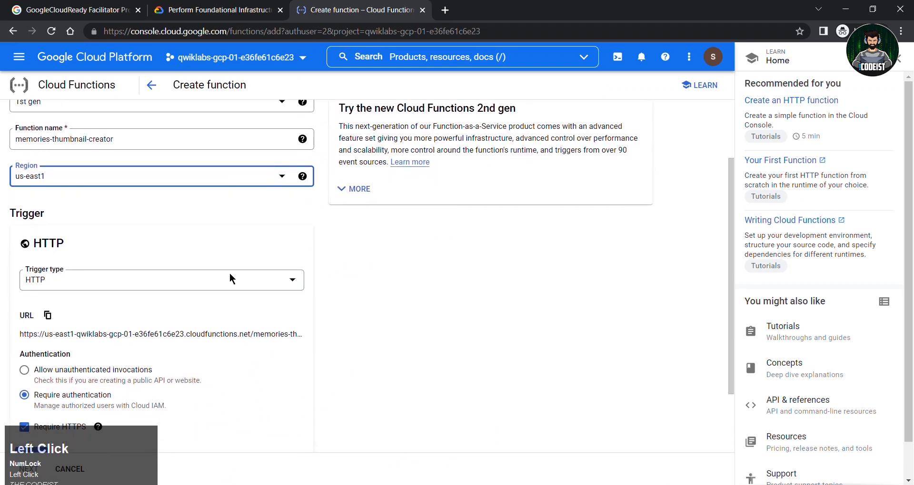
{"action": "left_click", "coordinate": [225, 282]}
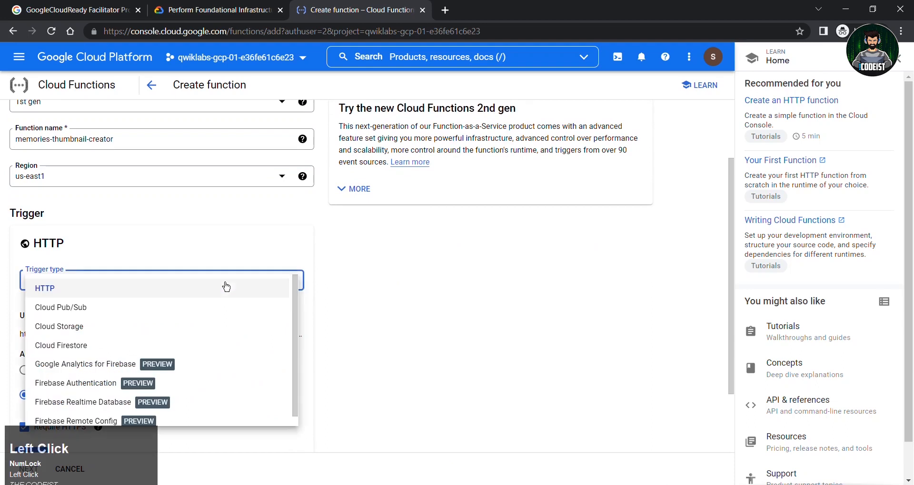
{"action": "left_click", "coordinate": [72, 333]}
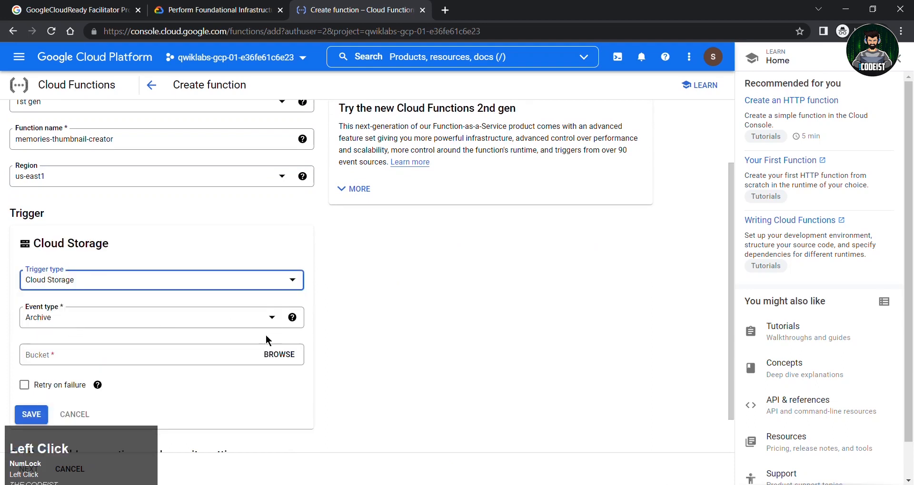
{"action": "left_click", "coordinate": [262, 320]}
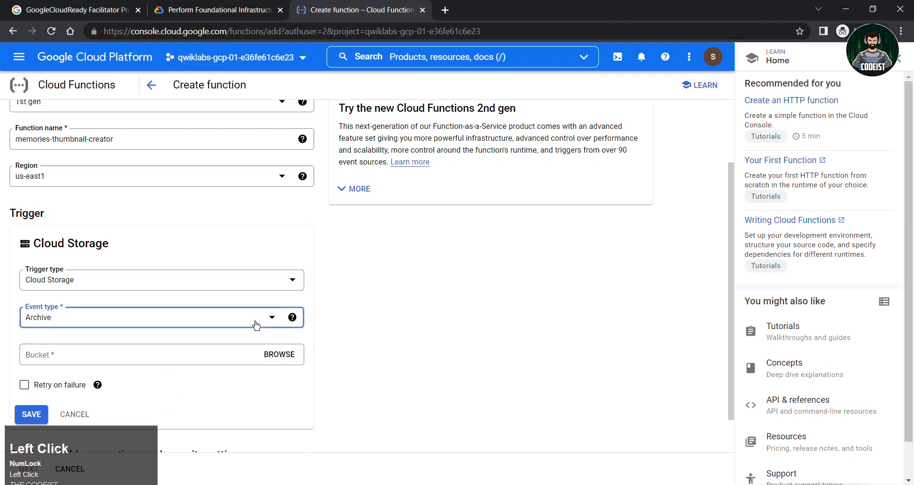
{"action": "left_click", "coordinate": [96, 364]}
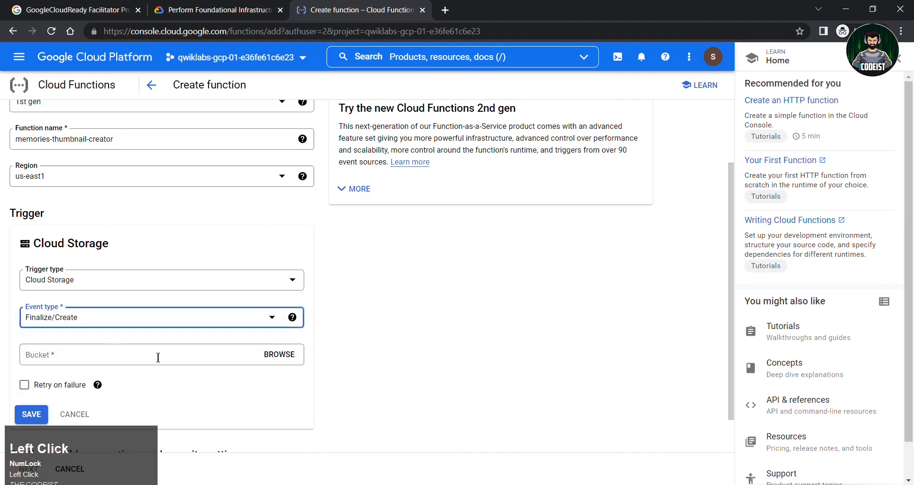
- Select memories-bucket-93870 as the trigger's bucket and save the Cloud Storage trigger
{"action": "left_click", "coordinate": [275, 355]}
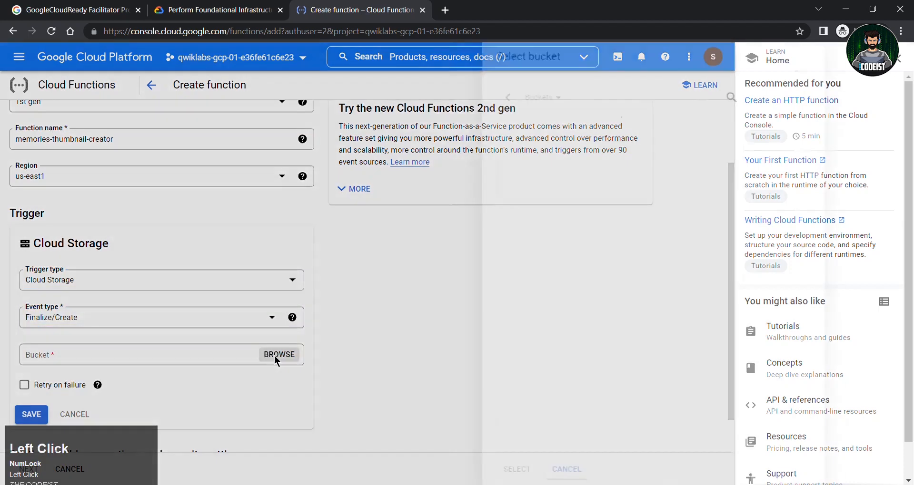
{"action": "left_click", "coordinate": [476, 117]}
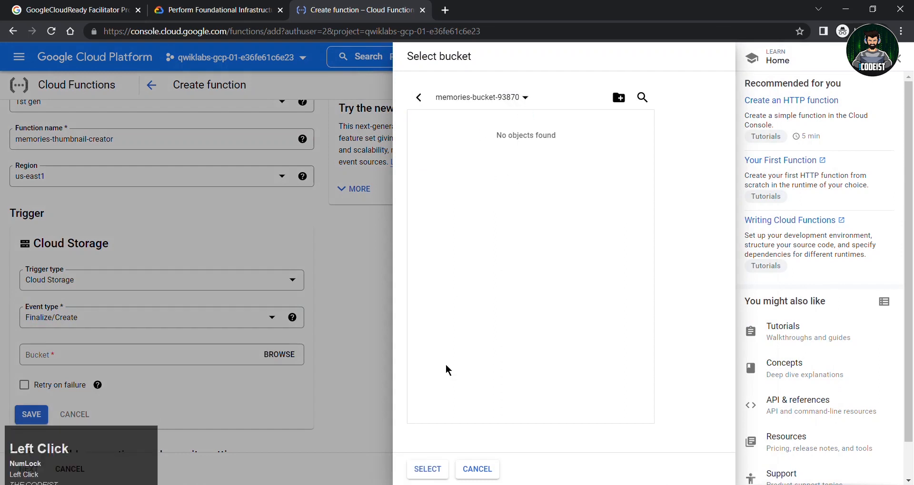
{"action": "left_click", "coordinate": [427, 468]}
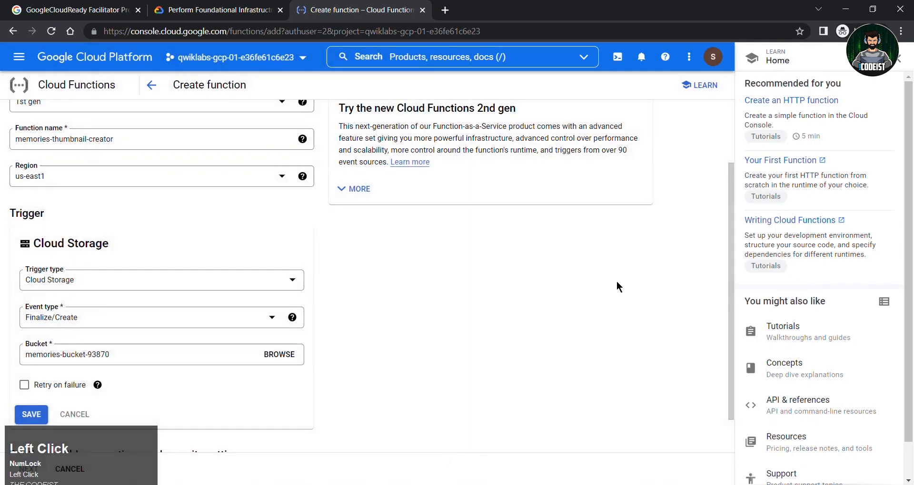
{"action": "left_click", "coordinate": [899, 58]}
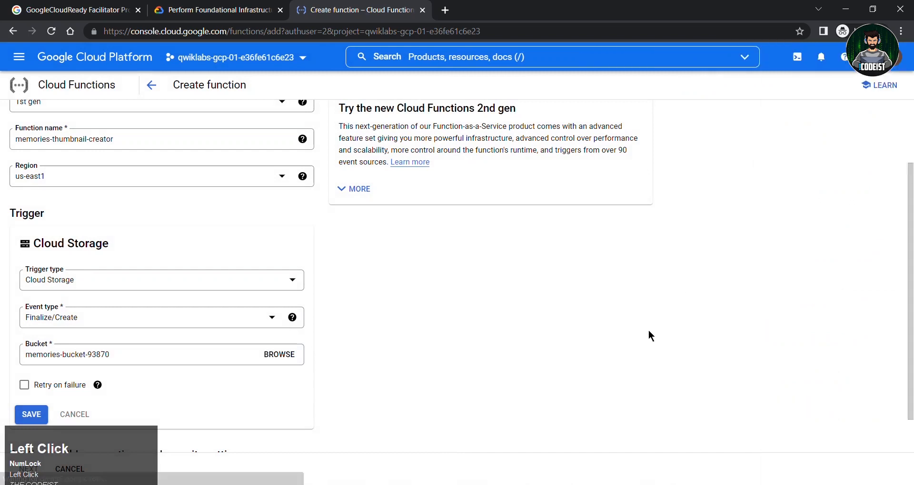
{"action": "scroll", "coordinate": [231, 339], "scroll_direction": "down", "scroll_amount": 1}
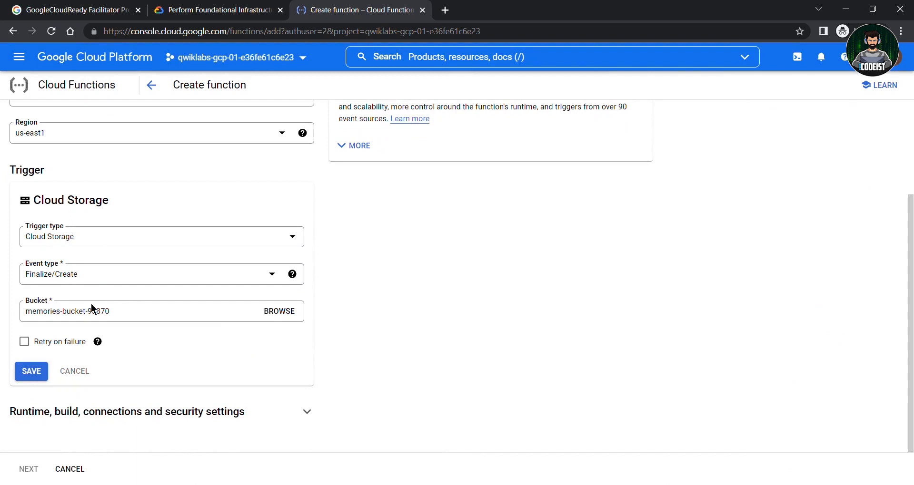
{"action": "left_click", "coordinate": [31, 372]}
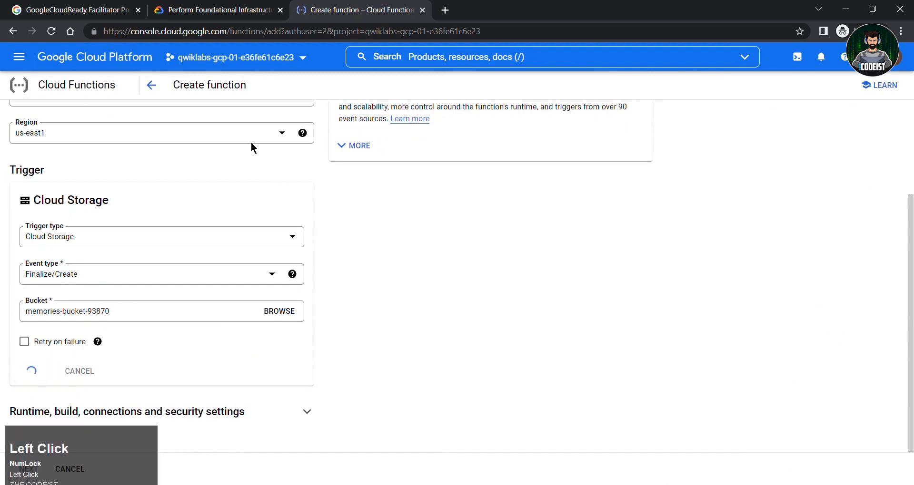
- Check the function's configuration against the lab's Task 3 requirements and continue to the code stage
{"action": "scroll", "coordinate": [121, 161], "scroll_direction": "up", "scroll_amount": 3}
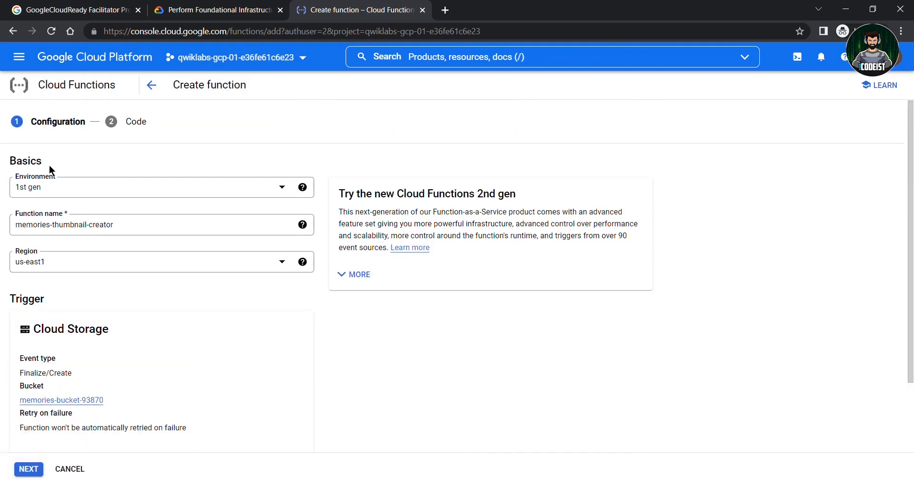
{"action": "left_click", "coordinate": [229, 6]}
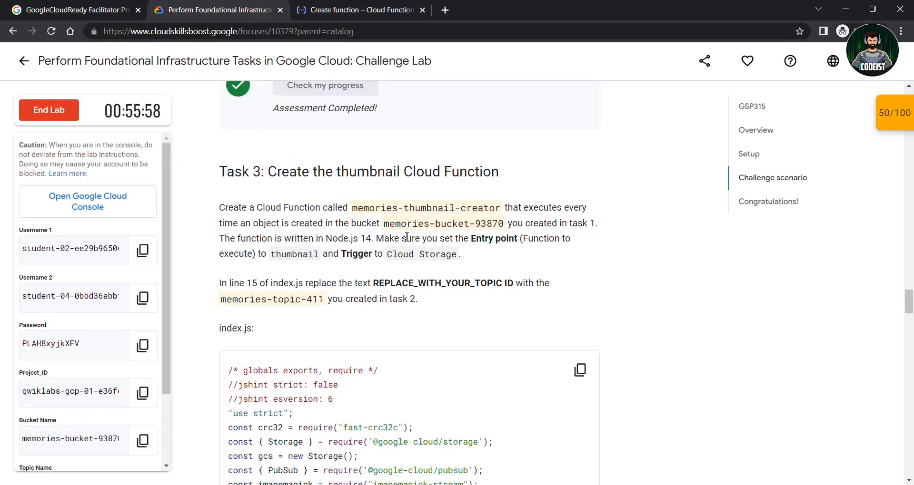
{"action": "left_click", "coordinate": [342, 10]}
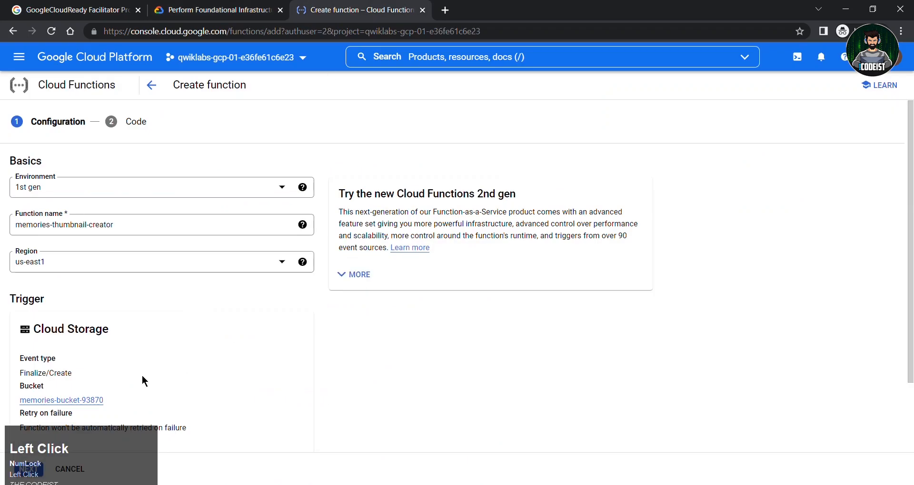
{"action": "left_click", "coordinate": [28, 469]}
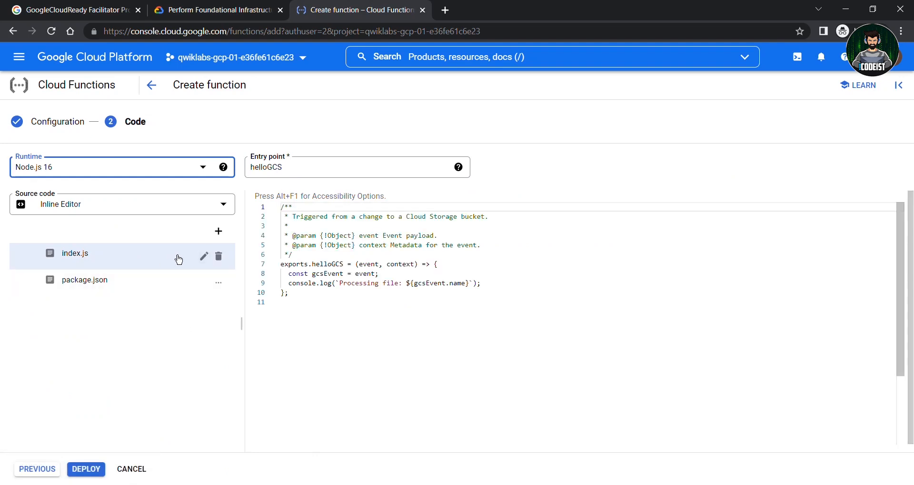
- Copy the index.js code from the lab instructions and replace the function's default index.js content with it
{"action": "left_click", "coordinate": [215, 9]}
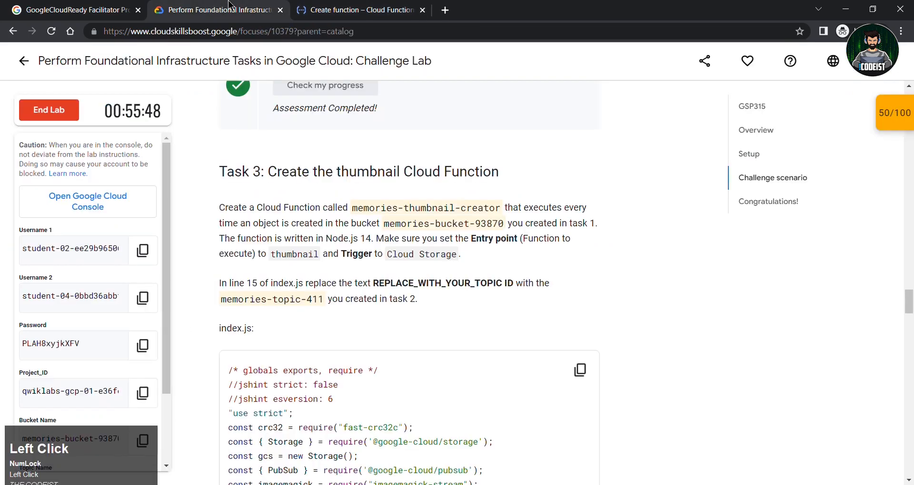
{"action": "scroll", "coordinate": [328, 352], "scroll_direction": "down", "scroll_amount": 3}
{"action": "left_click", "coordinate": [580, 268]}
{"action": "left_click", "coordinate": [389, 5]}
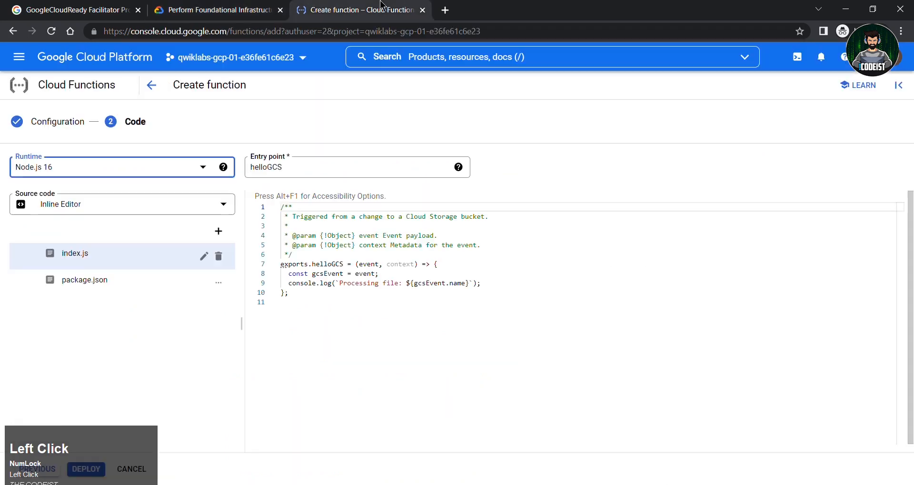
{"action": "left_click", "coordinate": [350, 328]}
{"action": "key", "text": "ctrl+a"}
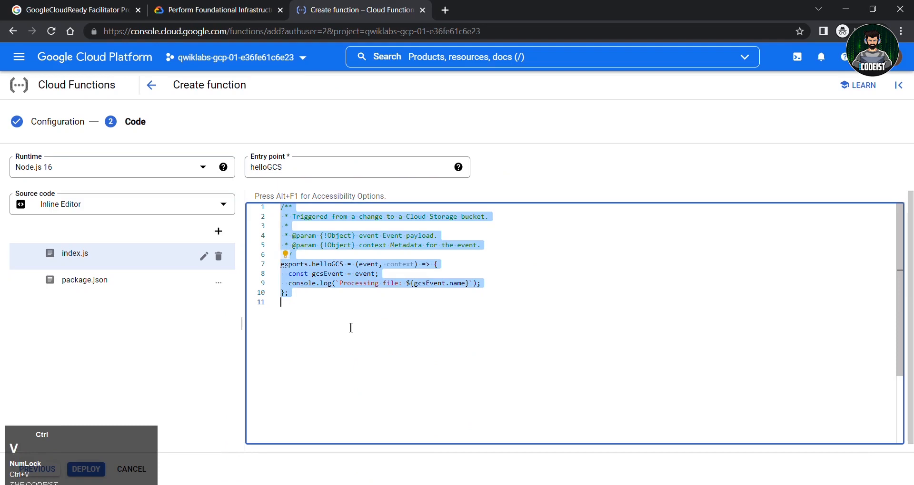
{"action": "key", "text": "ctrl+v"}
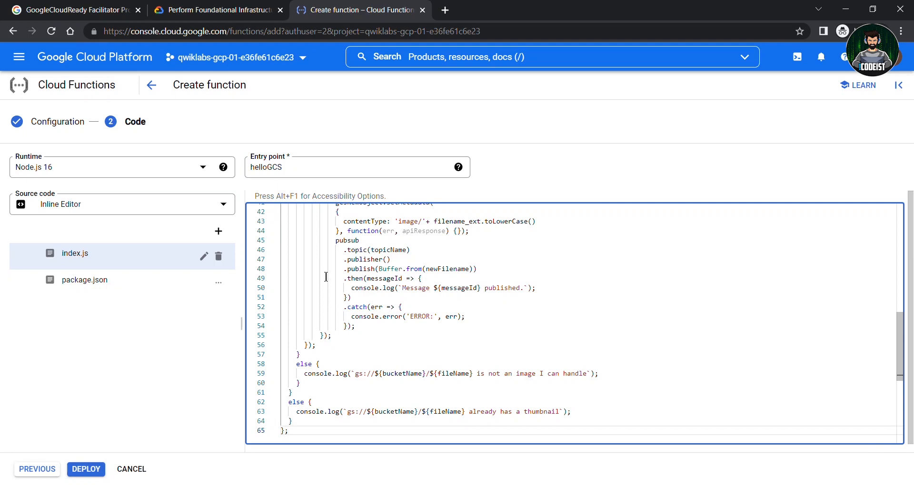
{"action": "scroll", "coordinate": [326, 277], "scroll_direction": "up", "scroll_amount": 8}
- Look up the runtime requirements in Task 3, then set the entry point to thumbnail and the runtime to Node.js 14
{"action": "left_click", "coordinate": [214, 10]}
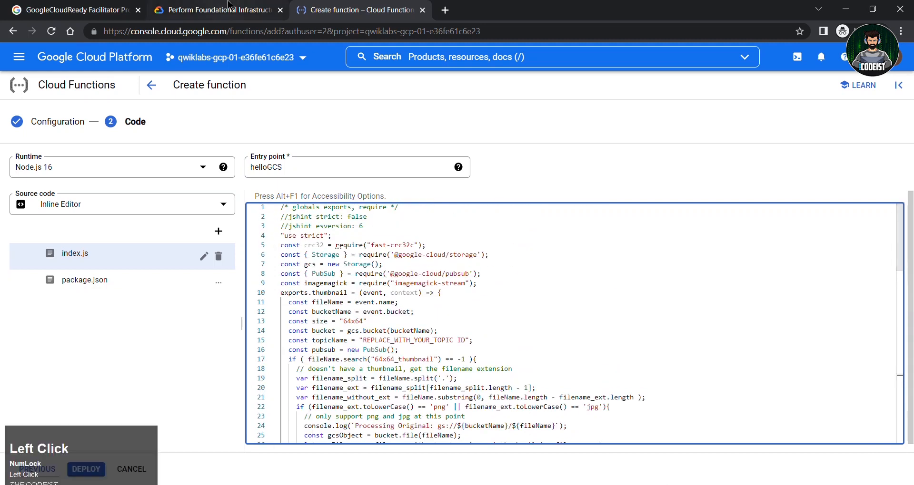
{"action": "scroll", "coordinate": [409, 188], "scroll_direction": "up", "scroll_amount": 1}
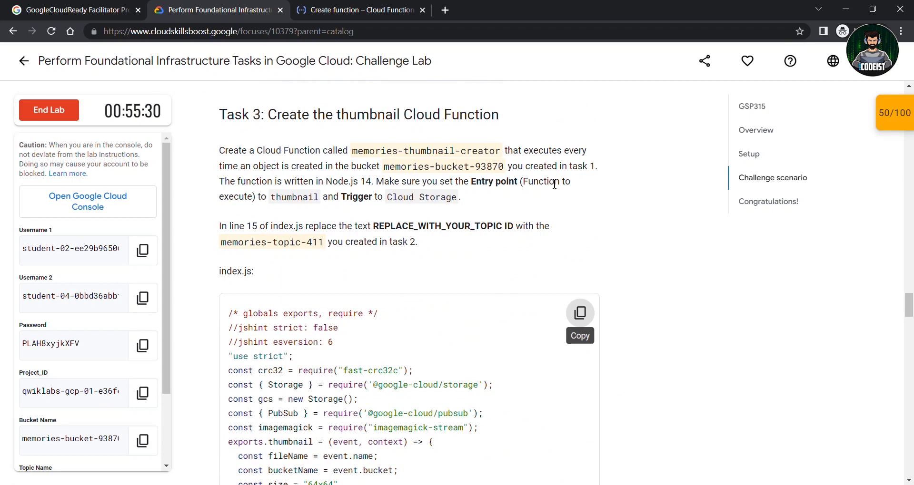
{"action": "left_click_drag", "start_coordinate": [326, 181], "coordinate": [375, 181]}
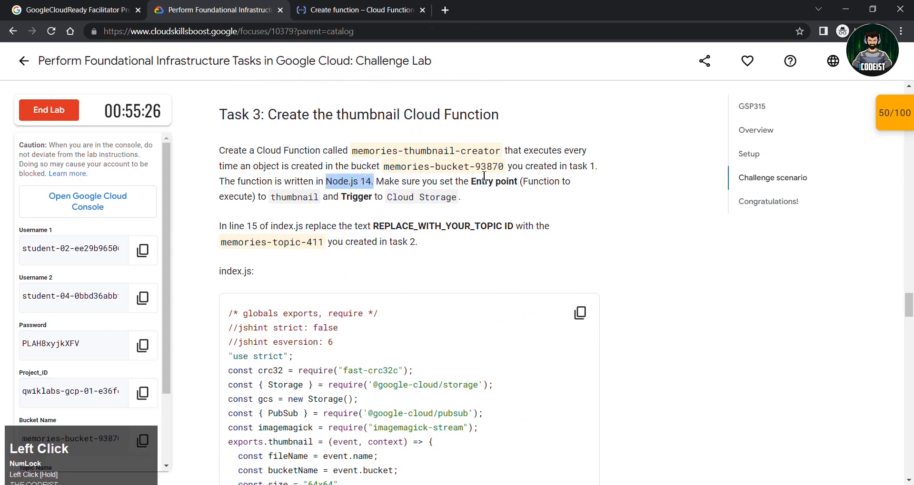
{"action": "left_click_drag", "start_coordinate": [273, 196], "coordinate": [316, 193]}
{"action": "key", "text": "ctrl+c"}
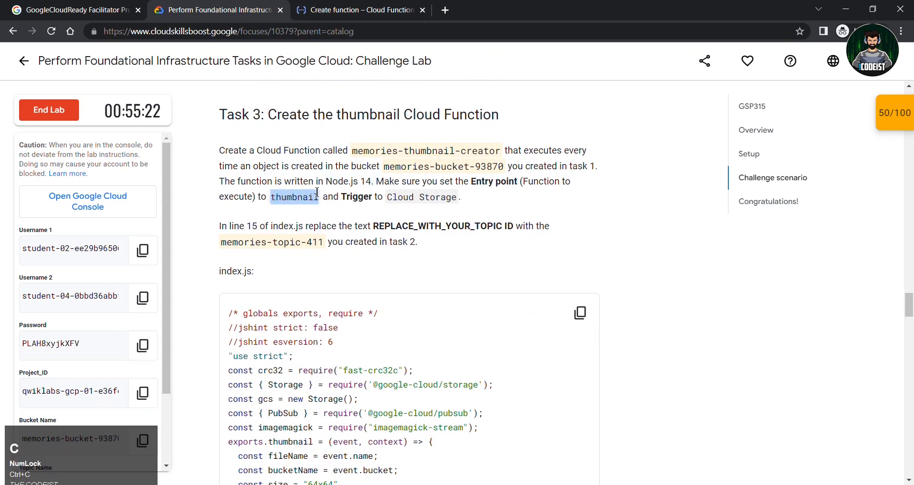
{"action": "left_click", "coordinate": [359, 10]}
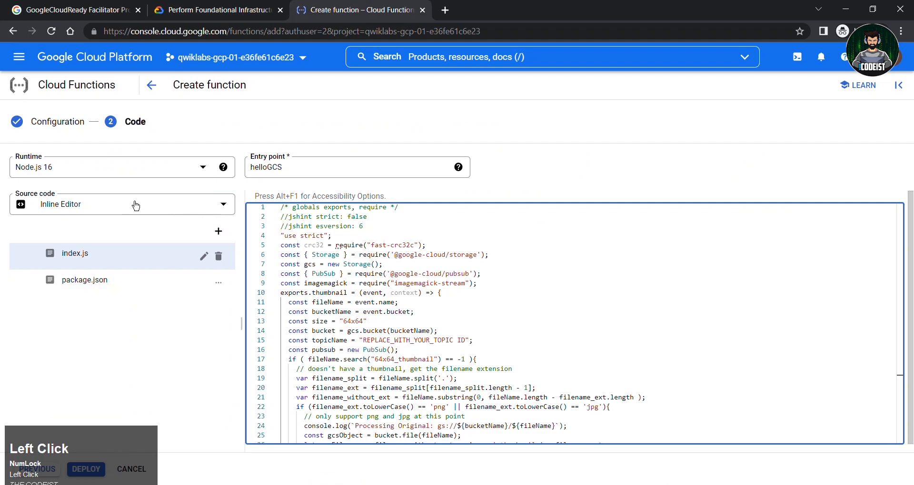
{"action": "left_click", "coordinate": [295, 165]}
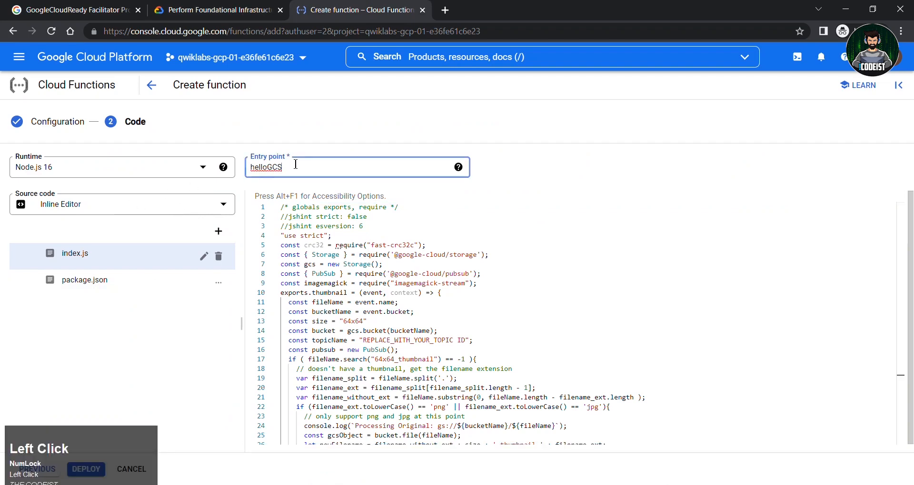
{"action": "key", "text": "ctrl+a"}
{"action": "key", "text": "ctrl+v"}
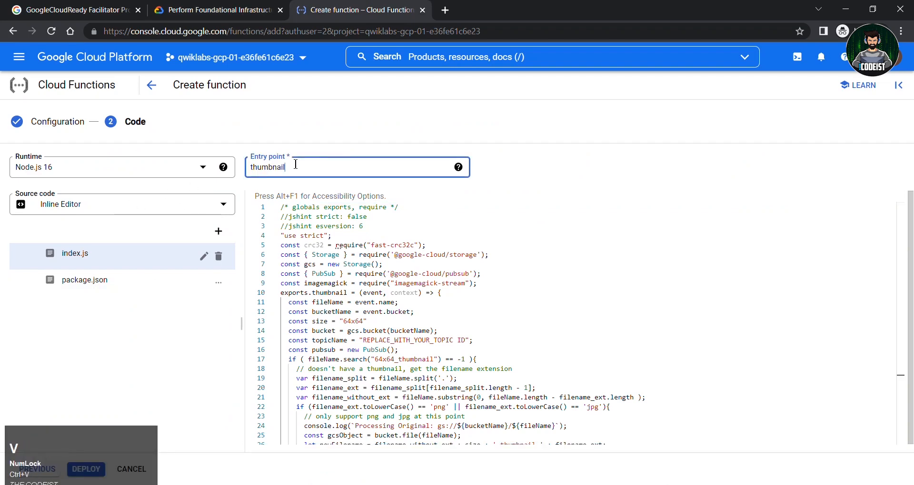
{"action": "left_click", "coordinate": [133, 172]}
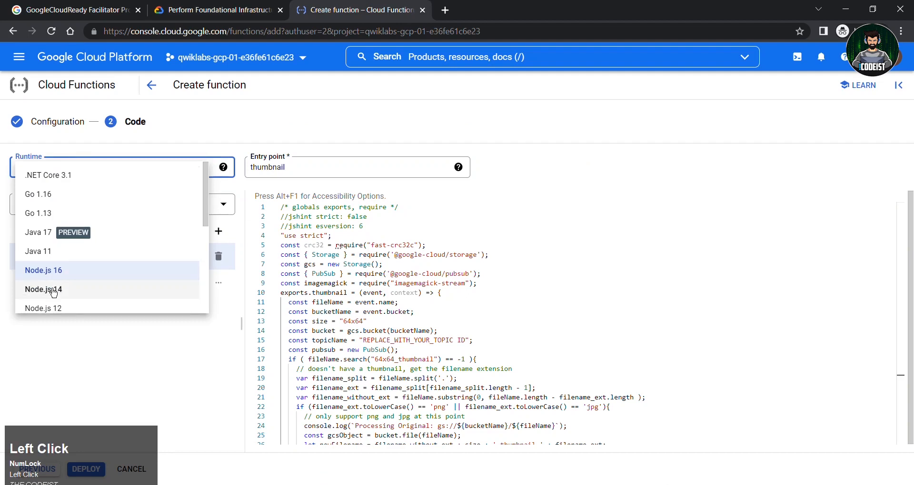
{"action": "left_click", "coordinate": [53, 290]}
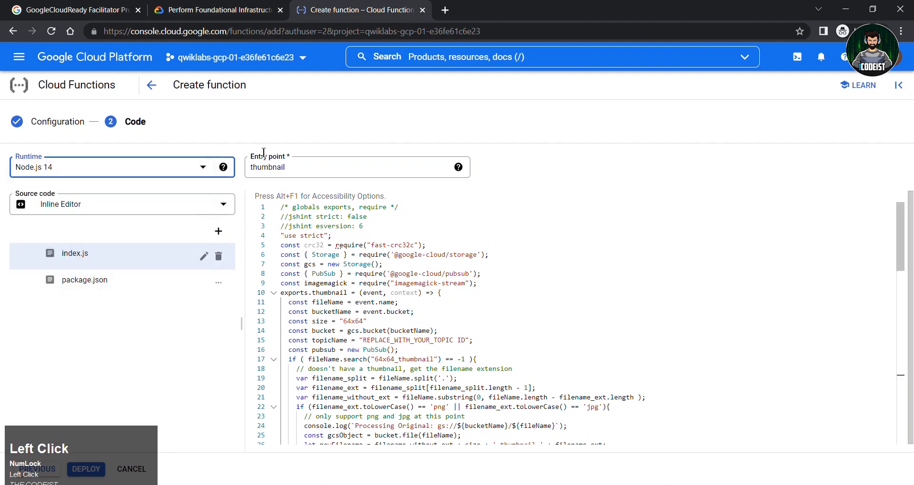
- Copy the topic name from the lab and replace REPLACE_WITH_YOUR_TOPIC ID on line 15 of index.js with memories-topic-411
{"action": "left_click", "coordinate": [217, 9]}
{"action": "scroll", "coordinate": [354, 219], "scroll_direction": "down", "scroll_amount": 2}
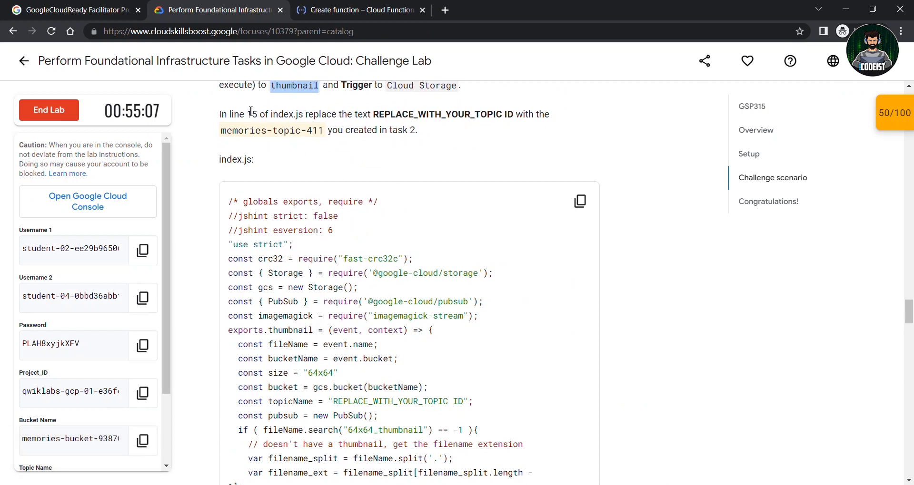
{"action": "left_click_drag", "start_coordinate": [220, 115], "coordinate": [470, 115]}
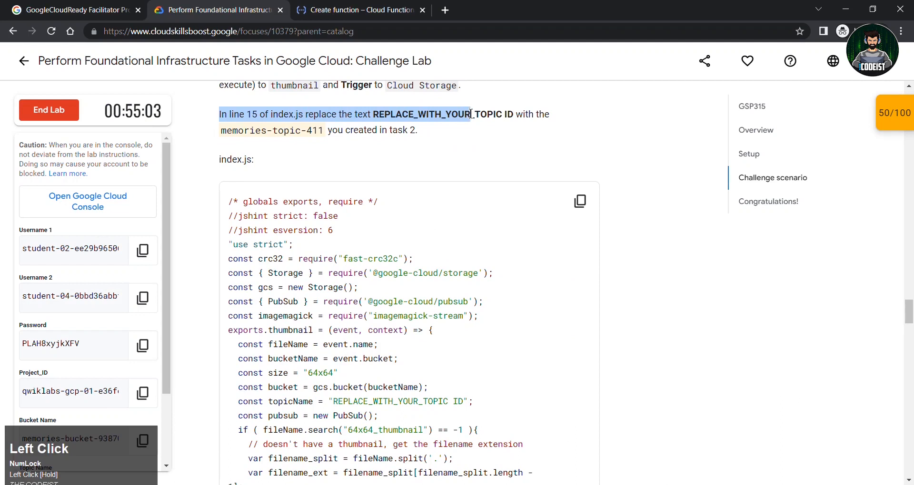
{"action": "left_click_drag", "start_coordinate": [221, 131], "coordinate": [324, 133]}
{"action": "key", "text": "ctrl+c"}
{"action": "left_click", "coordinate": [356, 10]}
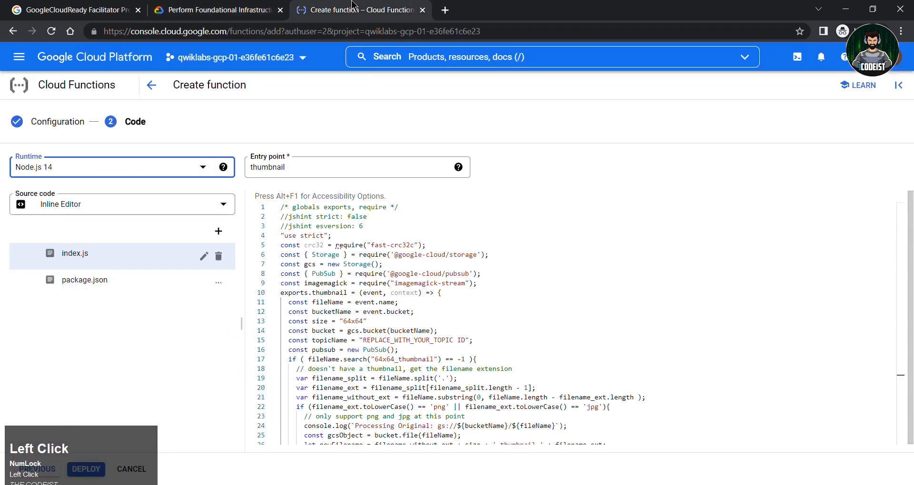
{"action": "left_click_drag", "start_coordinate": [465, 340], "coordinate": [365, 340]}
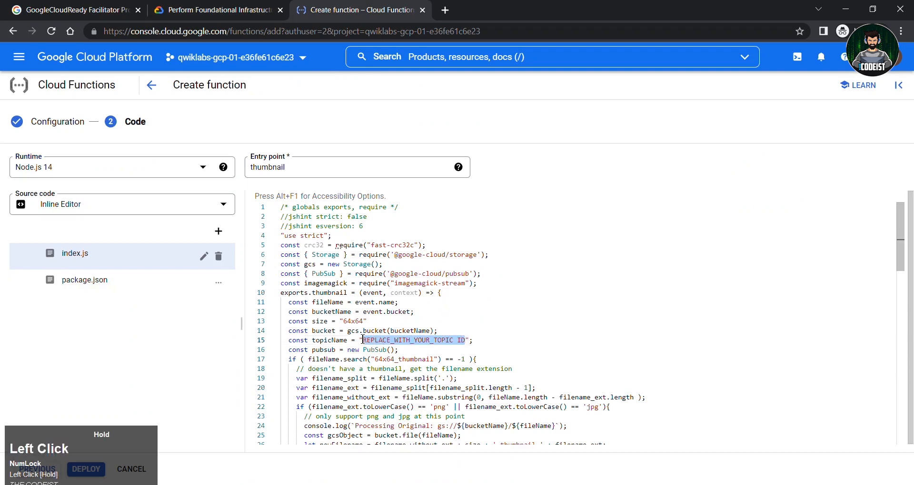
{"action": "key", "text": "ctrl+v"}
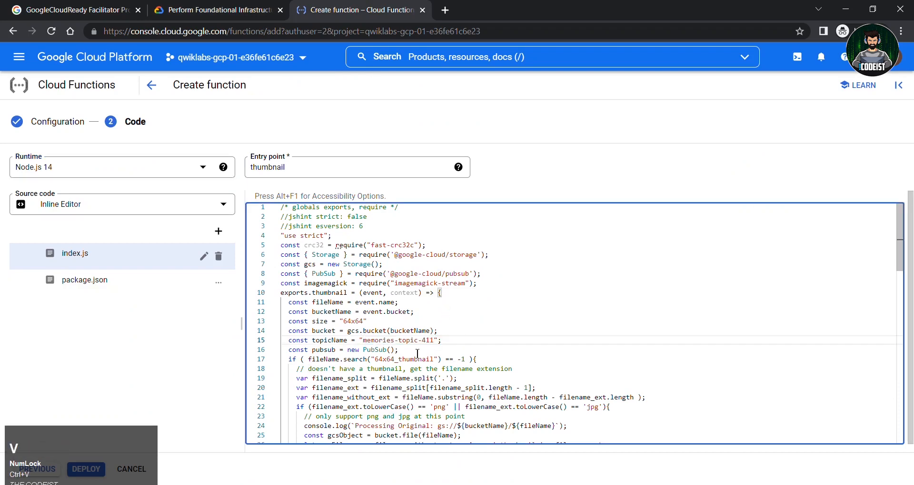
- Copy the package.json code from the lab instructions and replace the function's package.json content with it
{"action": "left_click", "coordinate": [215, 10]}
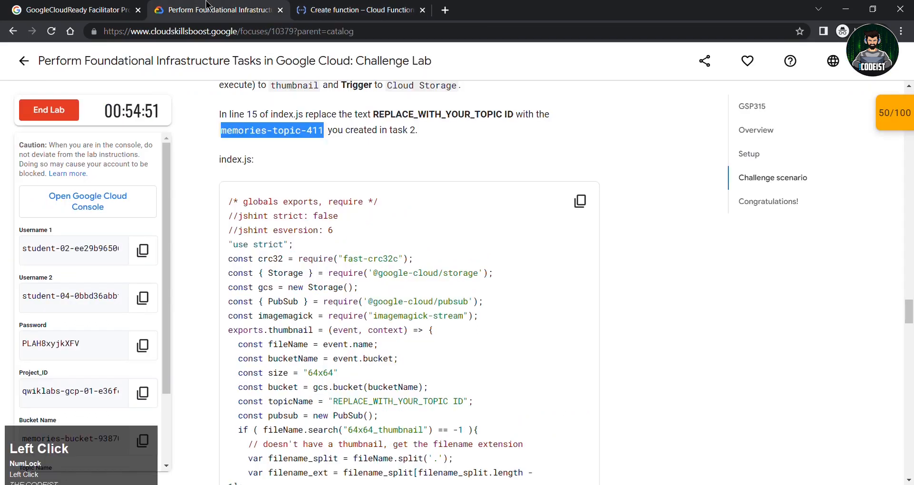
{"action": "scroll", "coordinate": [215, 368], "scroll_direction": "down", "scroll_amount": 20}
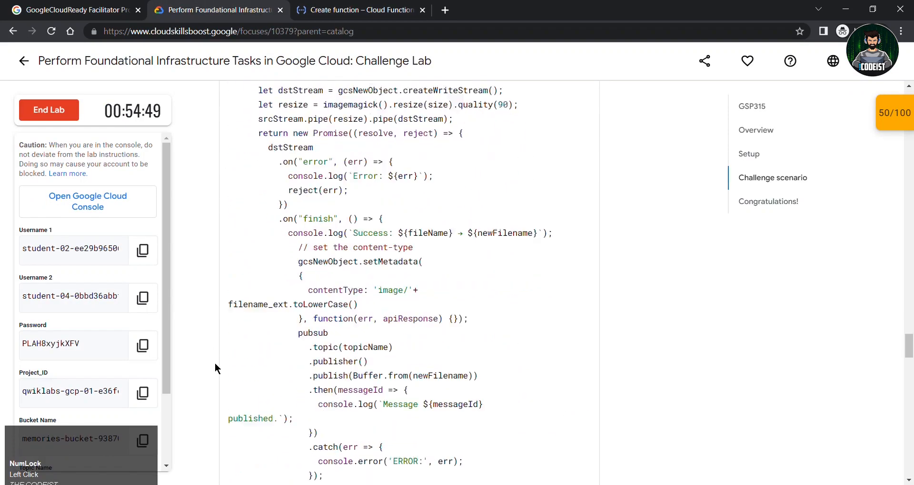
{"action": "scroll", "coordinate": [215, 368], "scroll_direction": "down", "scroll_amount": 3}
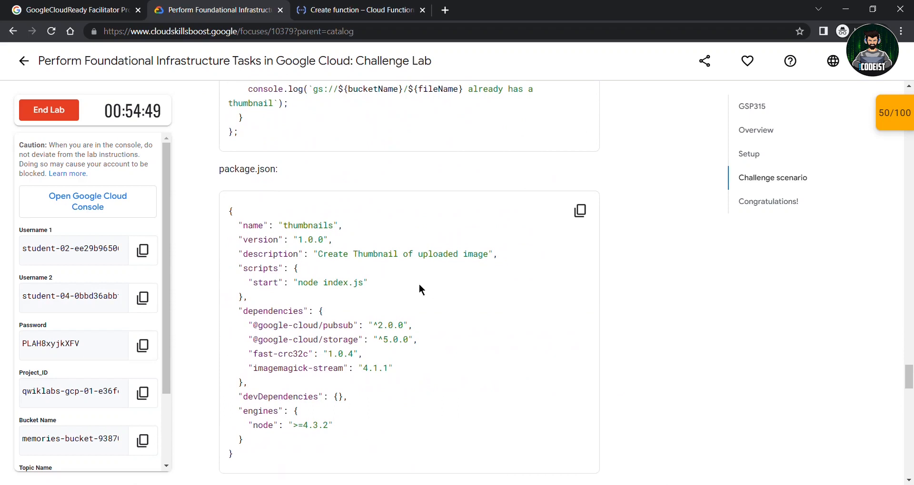
{"action": "left_click", "coordinate": [578, 210]}
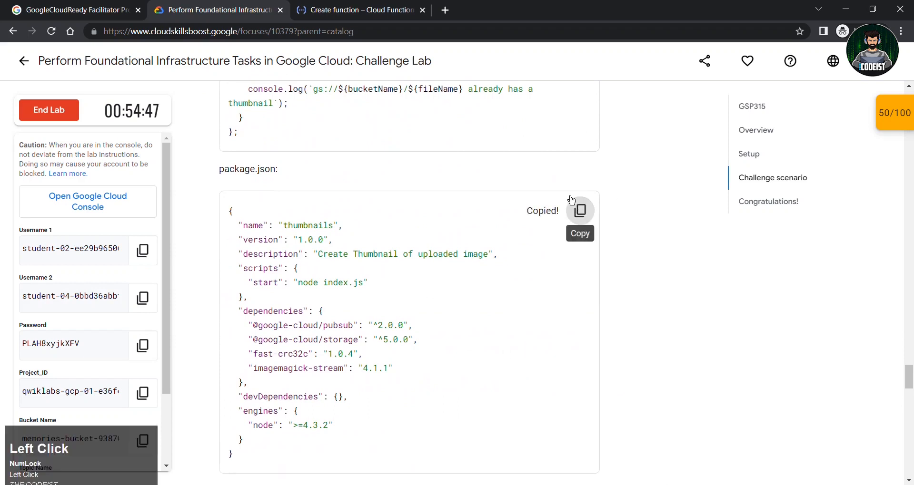
{"action": "left_click", "coordinate": [354, 10]}
{"action": "left_click", "coordinate": [122, 293]}
{"action": "left_click", "coordinate": [341, 311]}
{"action": "key", "text": "ctrl+a"}
{"action": "key", "text": "ctrl+v"}
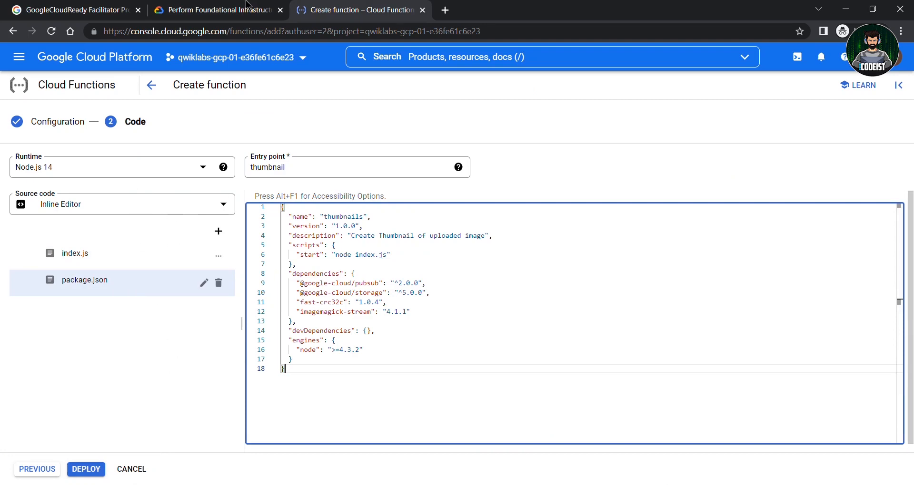
- Read the lab's instructions that follow the package.json code about uploading an image to the bucket
{"action": "left_click", "coordinate": [216, 9]}
{"action": "scroll", "coordinate": [199, 374], "scroll_direction": "down", "scroll_amount": 8}
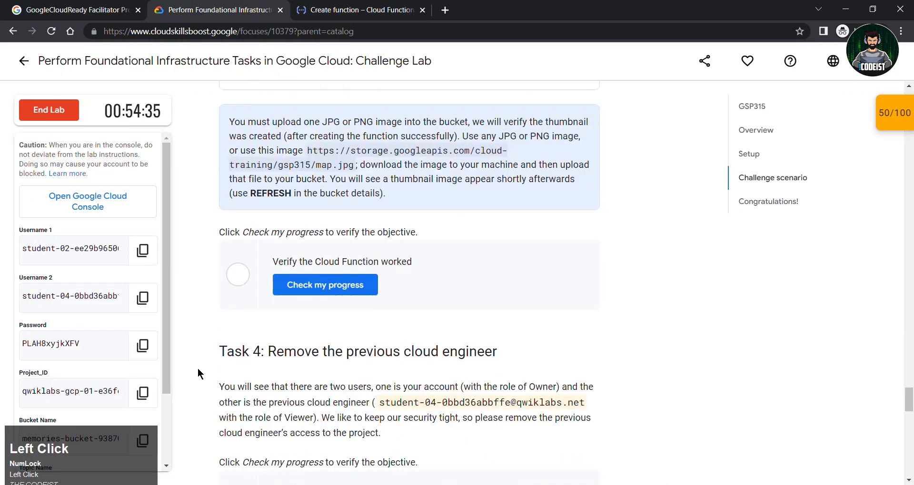
{"action": "scroll", "coordinate": [236, 244], "scroll_direction": "up", "scroll_amount": 2}
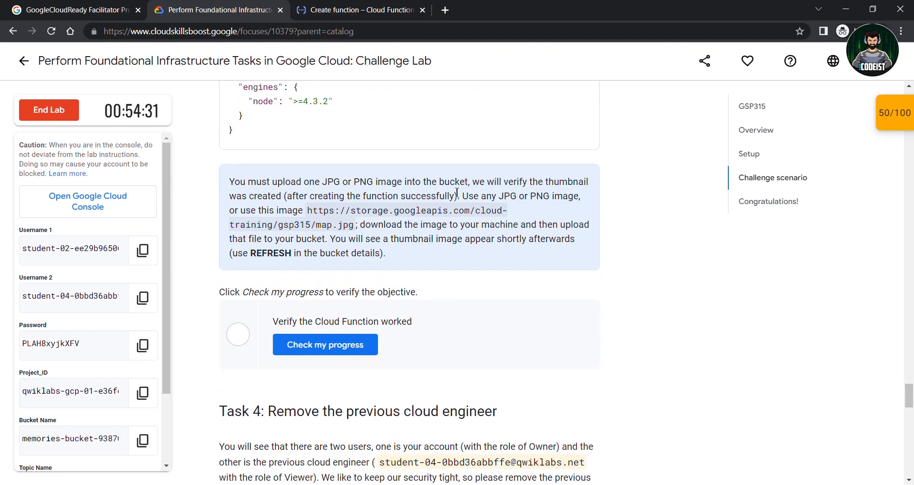
- Return to the Create function page and deploy the thumbnail function
{"action": "left_click", "coordinate": [362, 10]}
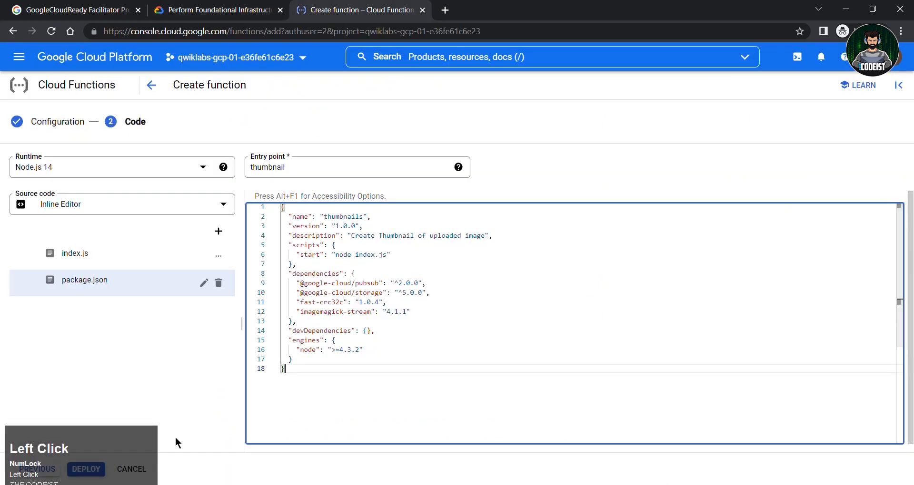
{"action": "left_click", "coordinate": [89, 470]}
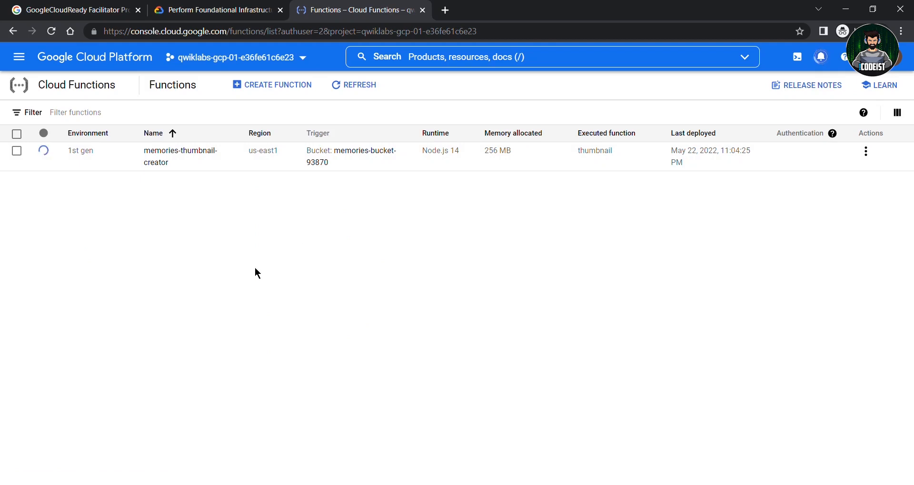
{"action": "left_click", "coordinate": [215, 6]}
{"action": "scroll", "coordinate": [233, 398], "scroll_direction": "down", "scroll_amount": 1}
{"action": "scroll", "coordinate": [257, 229], "scroll_direction": "up", "scroll_amount": 1}
{"action": "left_click_drag", "start_coordinate": [307, 217], "coordinate": [355, 231]}
{"action": "right_click", "coordinate": [355, 230]}
{"action": "left_click", "coordinate": [356, 240]}
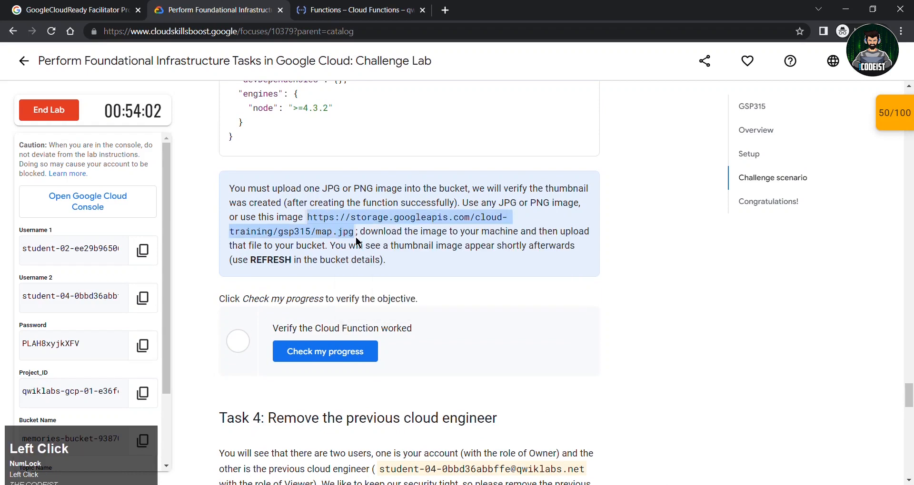
{"action": "left_click", "coordinate": [445, 10]}
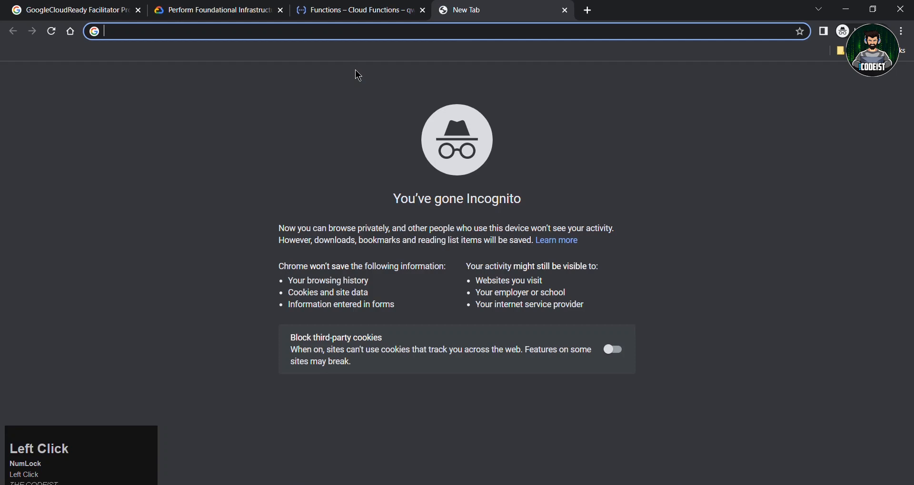
{"action": "key", "text": "ctrl+v"}
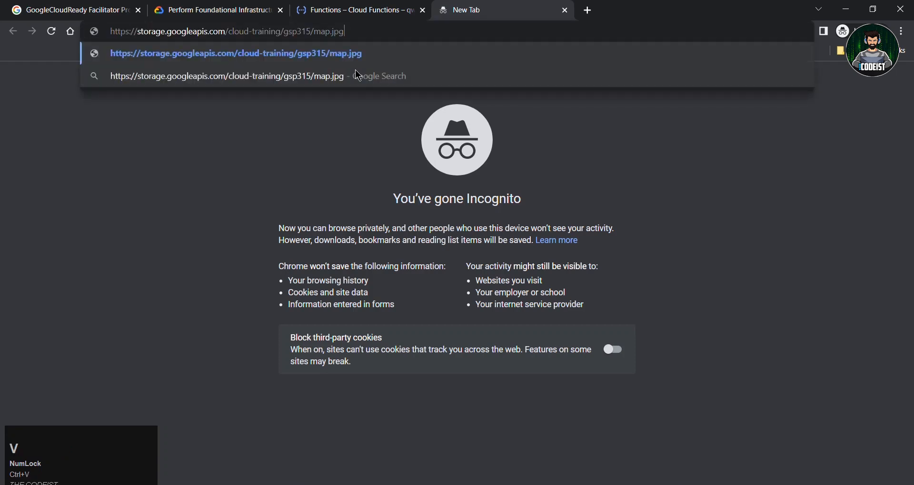
{"action": "key", "text": "Return"}
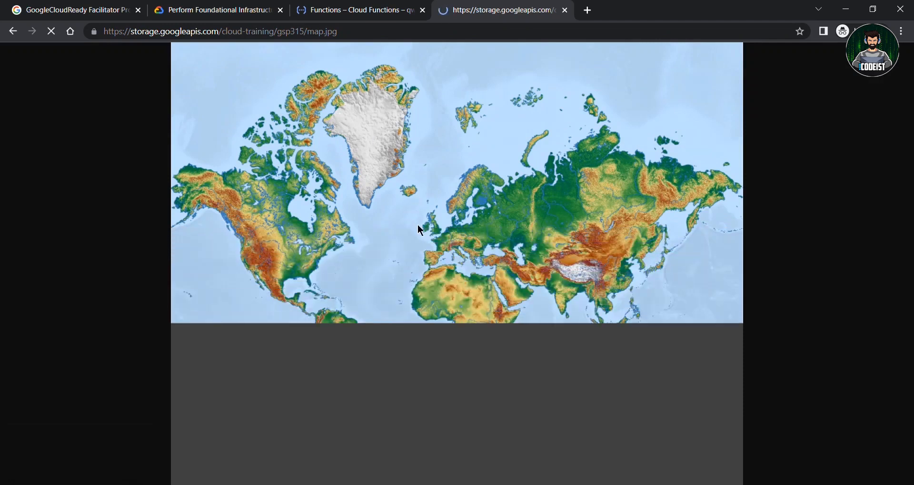
- Save the map image as map.jpg in the Downloads folder and dismiss the download notice
{"action": "right_click", "coordinate": [396, 227]}
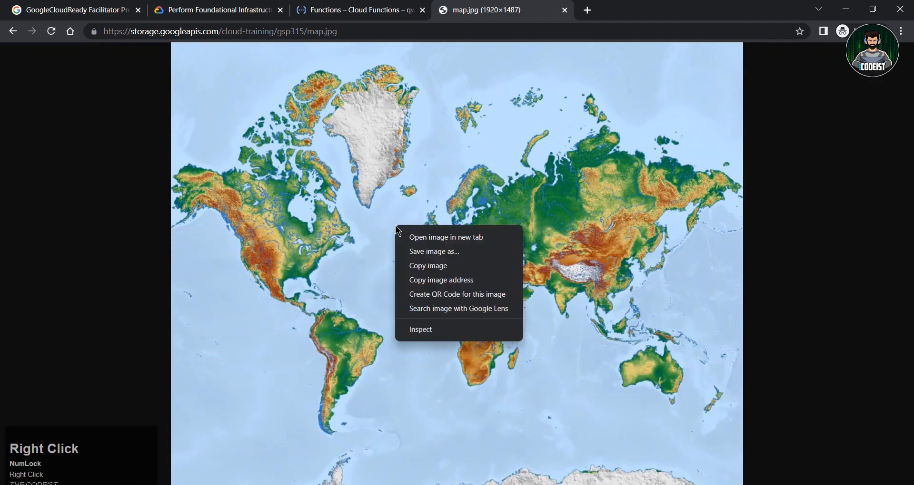
{"action": "left_click", "coordinate": [428, 252]}
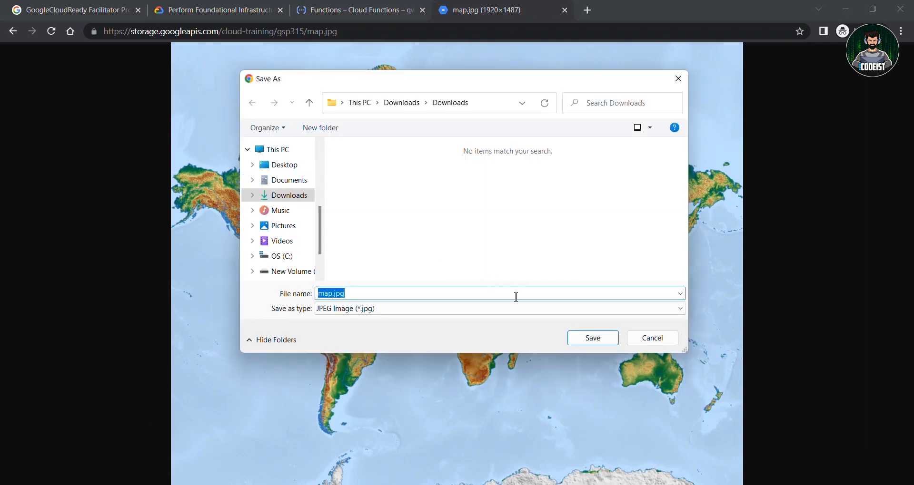
{"action": "left_click", "coordinate": [581, 337]}
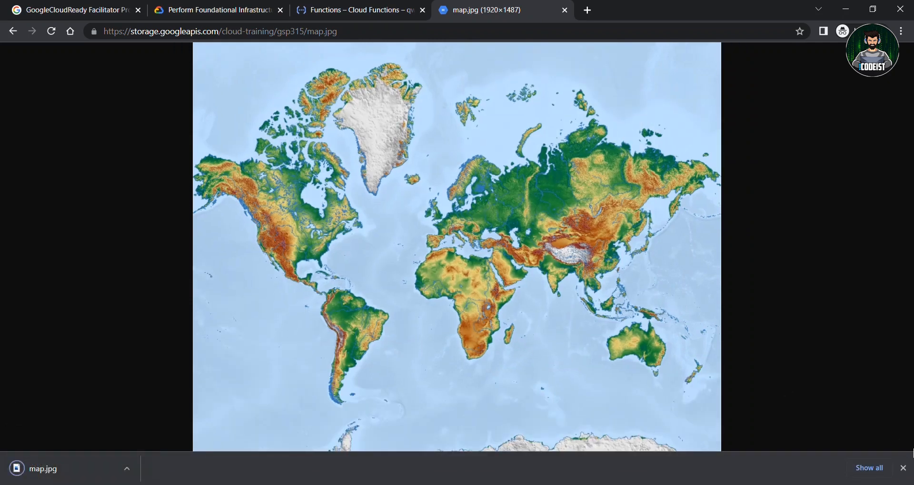
{"action": "left_click", "coordinate": [903, 468]}
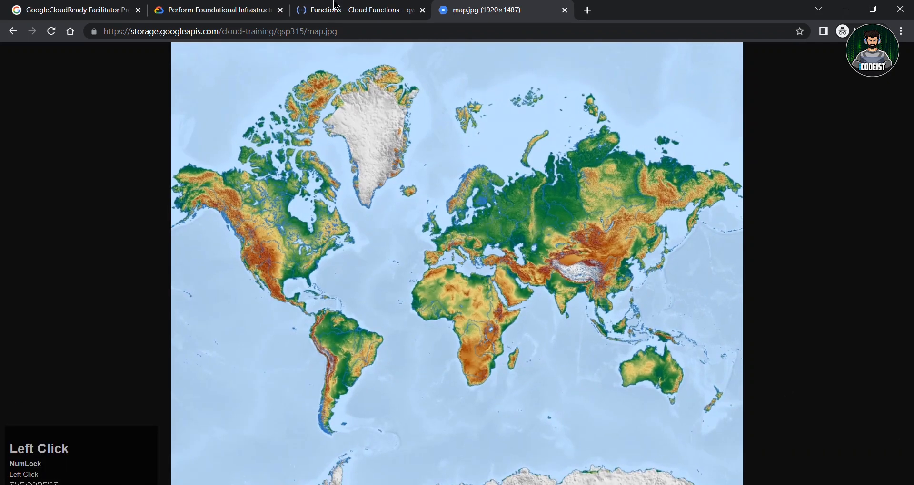
- Check the function's deployment status and the lab's image instructions, and open the project's Cloud Storage bucket list
{"action": "left_click", "coordinate": [355, 10]}
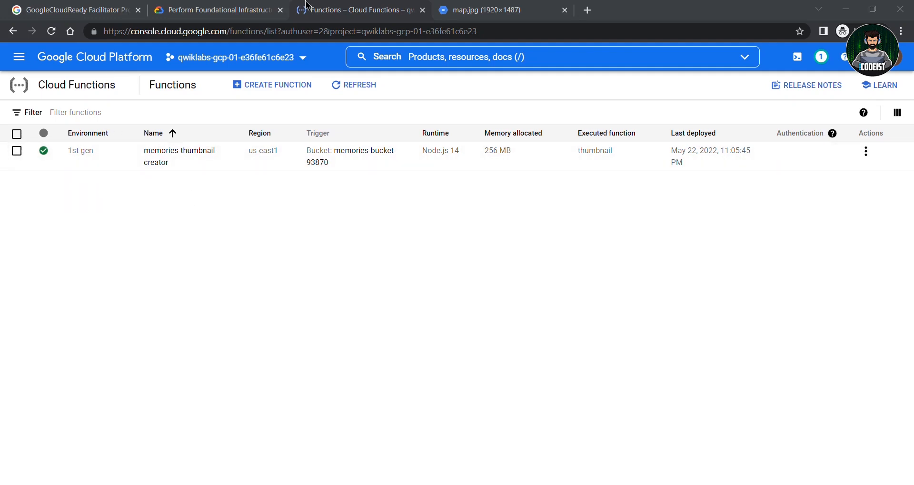
{"action": "left_click", "coordinate": [220, 5]}
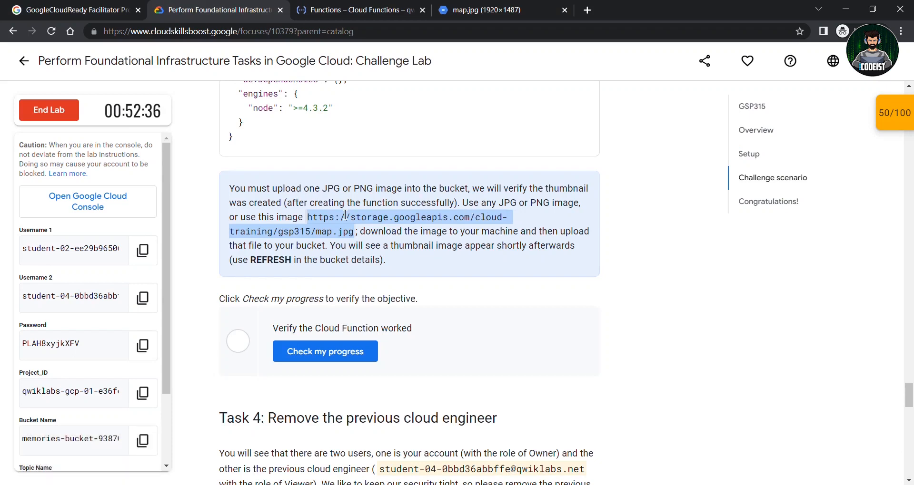
{"action": "left_click", "coordinate": [358, 5]}
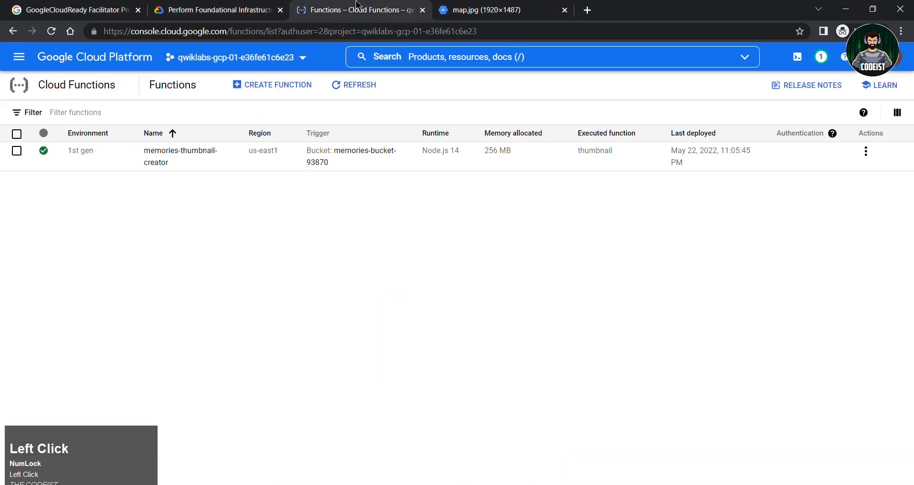
{"action": "left_click", "coordinate": [21, 60]}
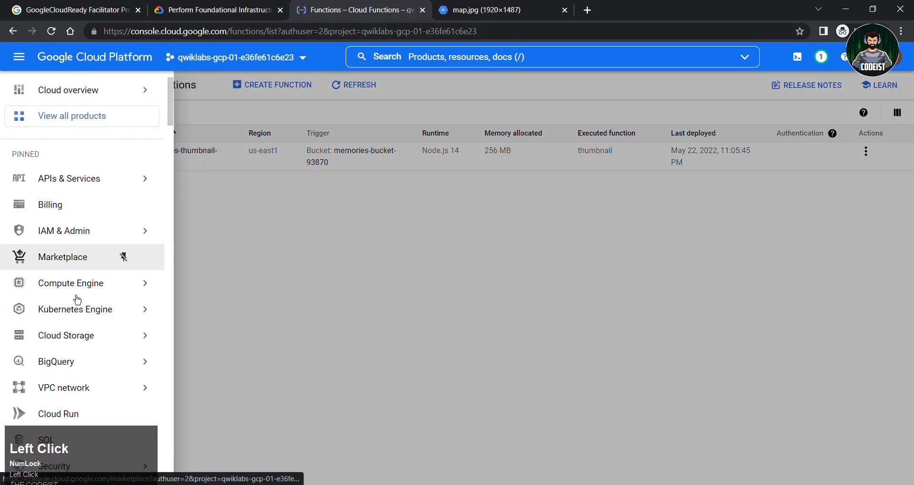
{"action": "left_click", "coordinate": [82, 336]}
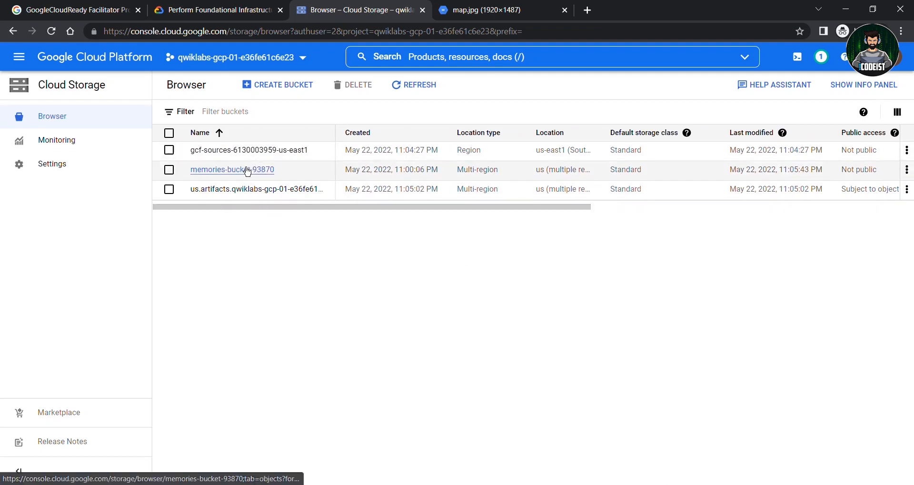
- Look up the bucket name in the lab details and open the details of memories-bucket-93870
{"action": "left_click", "coordinate": [217, 6]}
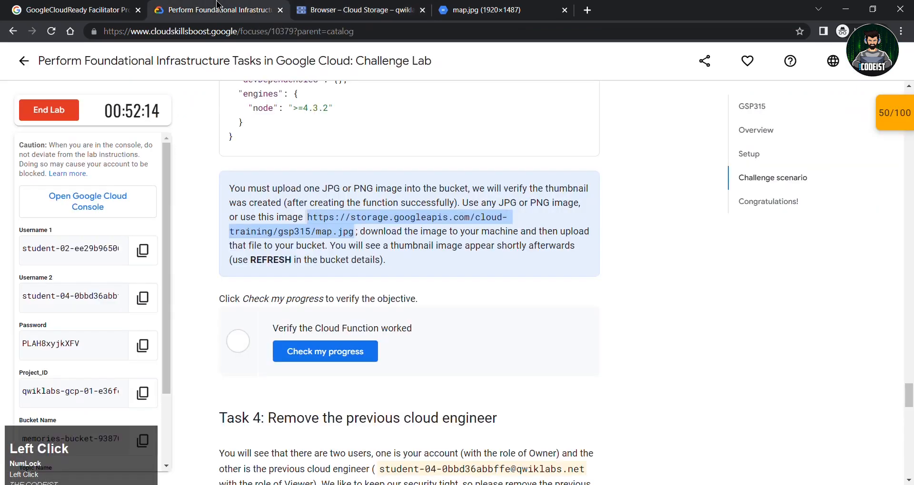
{"action": "scroll", "coordinate": [116, 368], "scroll_direction": "down", "scroll_amount": 2}
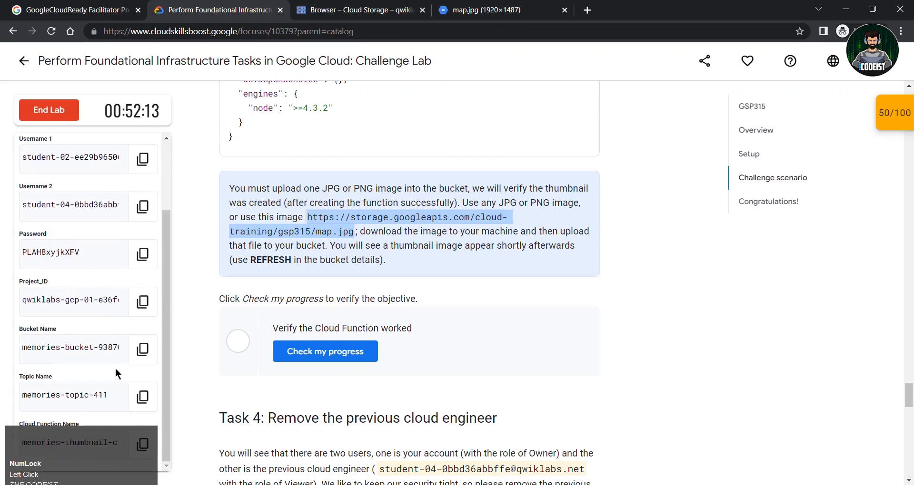
{"action": "left_click", "coordinate": [308, 6]}
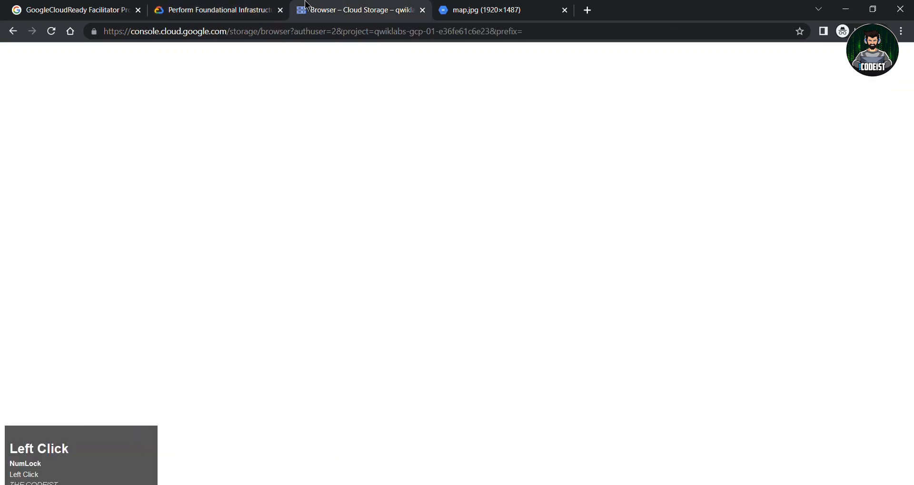
{"action": "left_click", "coordinate": [249, 166]}
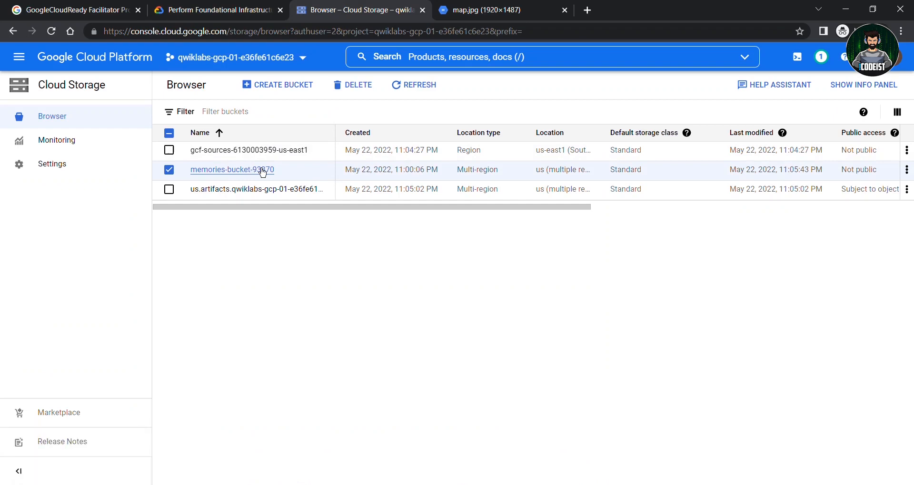
{"action": "left_click", "coordinate": [262, 173]}
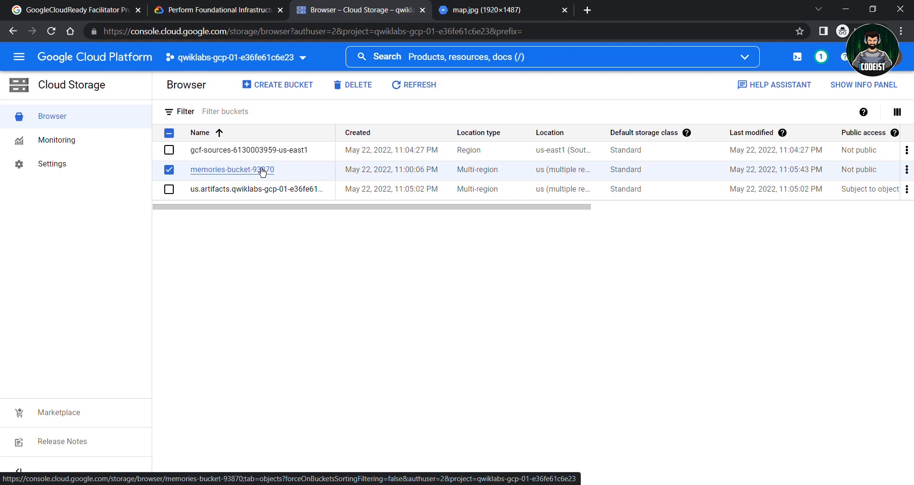
{"action": "left_click", "coordinate": [263, 173]}
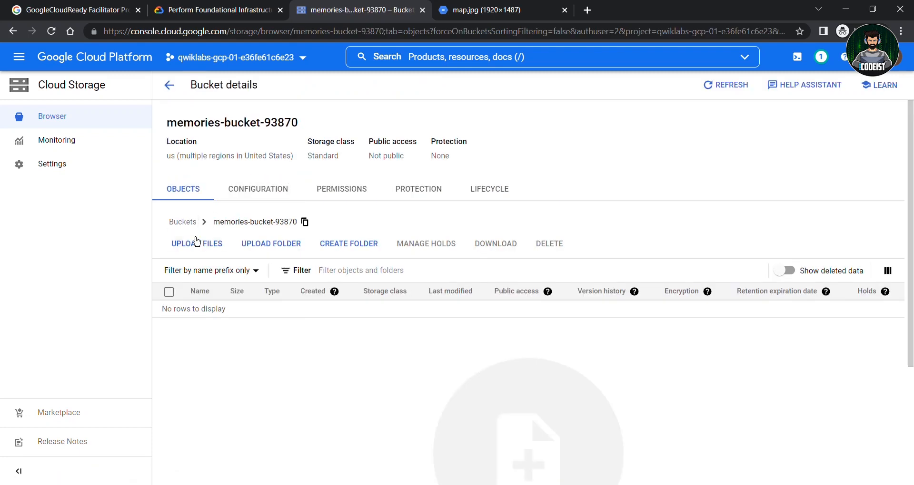
- Upload map.jpg from the Downloads folder to the bucket and collapse the upload status
{"action": "left_click", "coordinate": [196, 243]}
{"action": "left_click", "coordinate": [364, 190]}
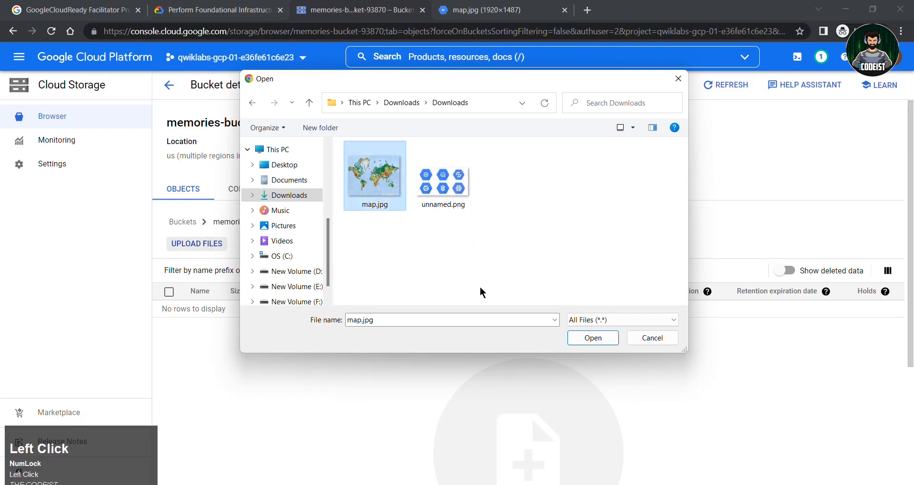
{"action": "left_click", "coordinate": [585, 339]}
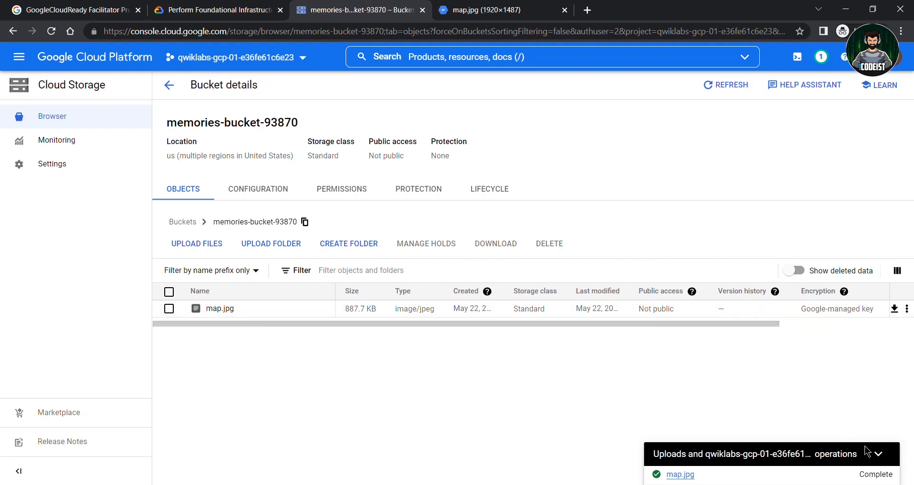
{"action": "left_click", "coordinate": [878, 453]}
- Run the lab's progress check for the Cloud Function objective and read the Task 4 instructions on removing the previous cloud engineer
{"action": "left_click", "coordinate": [245, 6]}
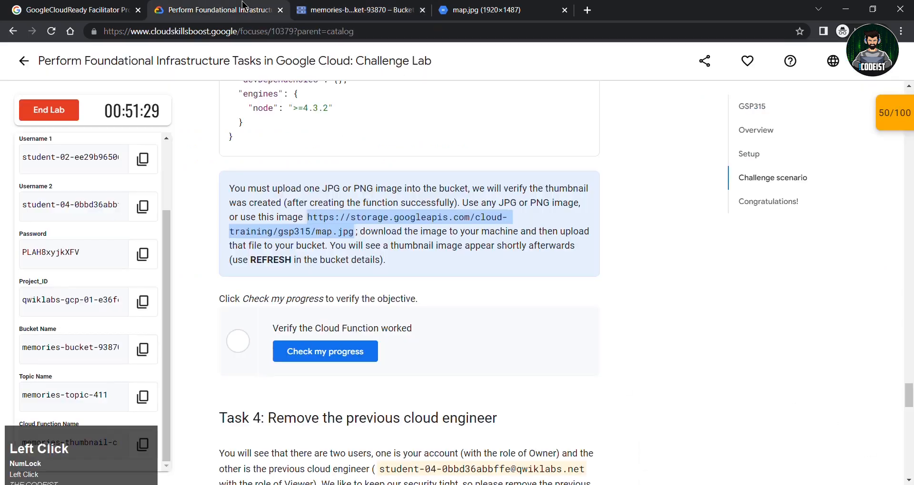
{"action": "left_click", "coordinate": [325, 351]}
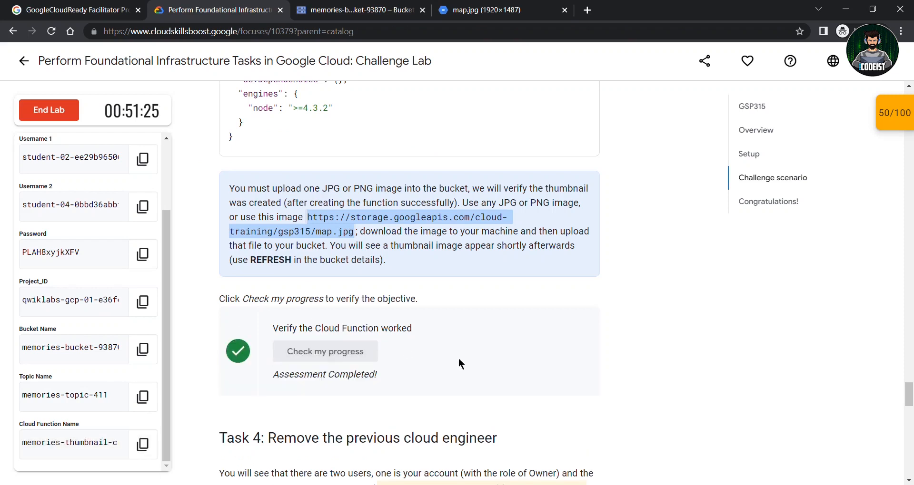
{"action": "scroll", "coordinate": [527, 343], "scroll_direction": "down", "scroll_amount": 5}
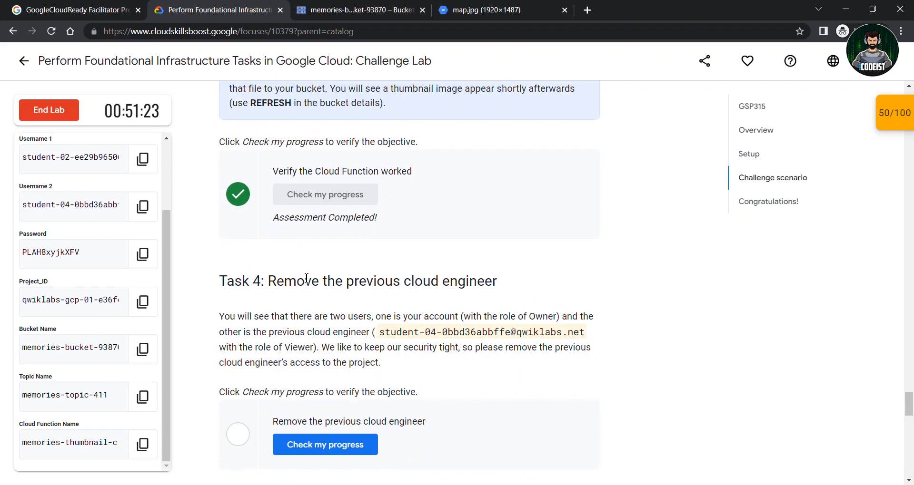
{"action": "left_click_drag", "start_coordinate": [219, 200], "coordinate": [540, 208]}
{"action": "left_click", "coordinate": [356, 238]}
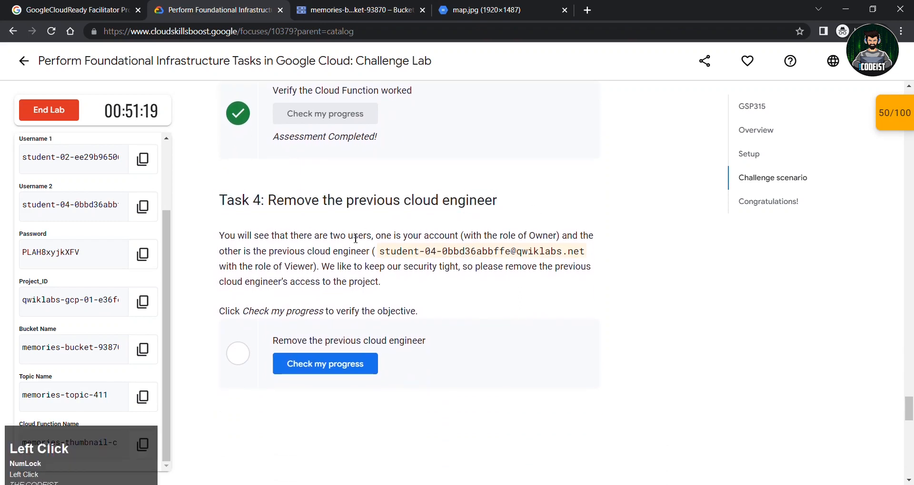
- Open the project's IAM permissions in the Cloud console and view the student accounts among the principals
{"action": "left_click", "coordinate": [354, 10]}
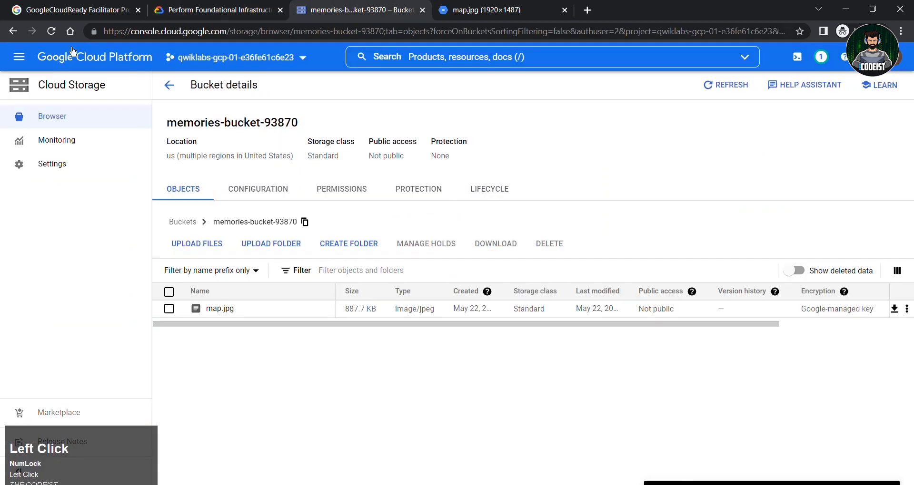
{"action": "left_click", "coordinate": [17, 57]}
{"action": "mouse_move", "coordinate": [79, 234]}
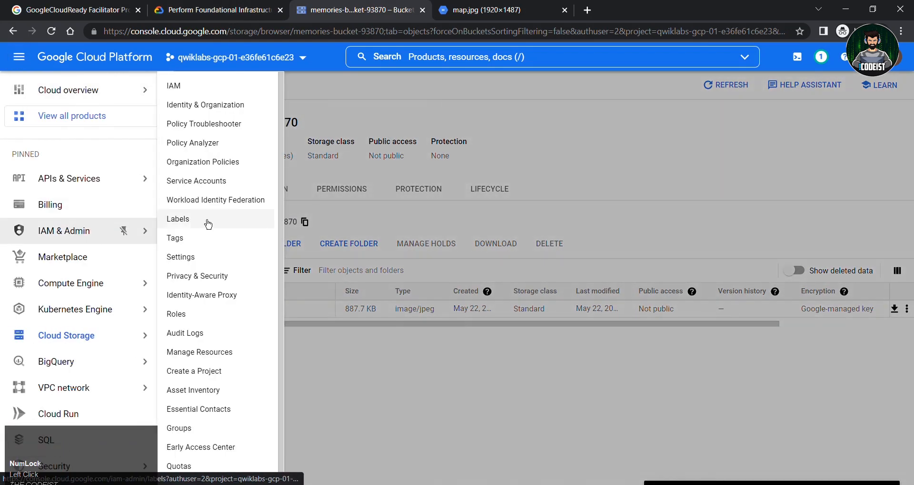
{"action": "left_click", "coordinate": [174, 89]}
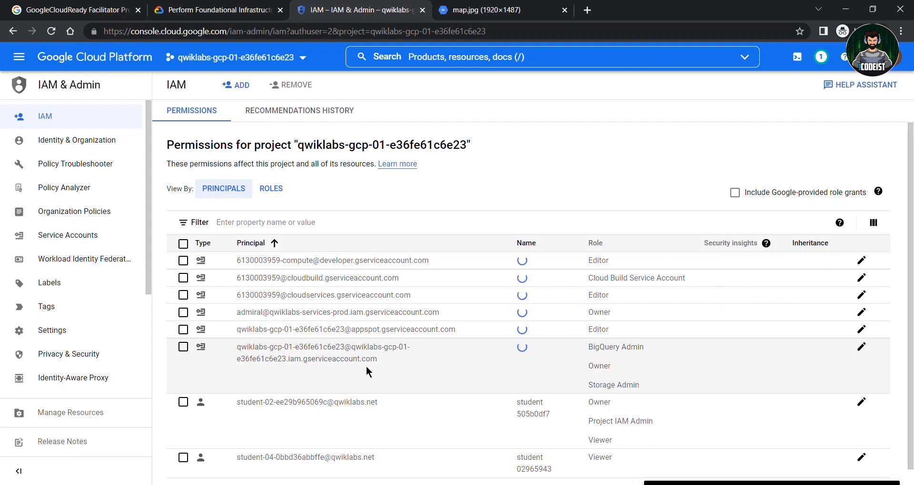
{"action": "scroll", "coordinate": [366, 367], "scroll_direction": "down", "scroll_amount": 1}
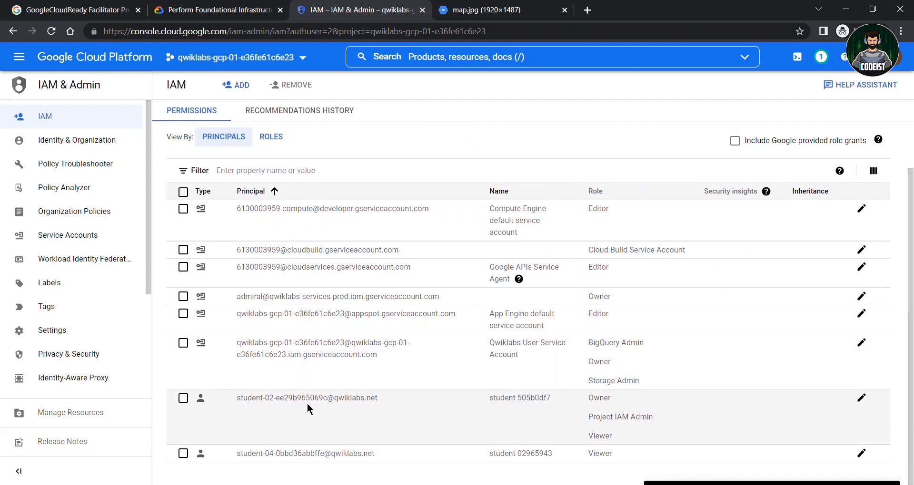
- Inspect the full Username 2 value in the lab credentials to identify the previous cloud engineer's account
{"action": "left_click", "coordinate": [217, 4]}
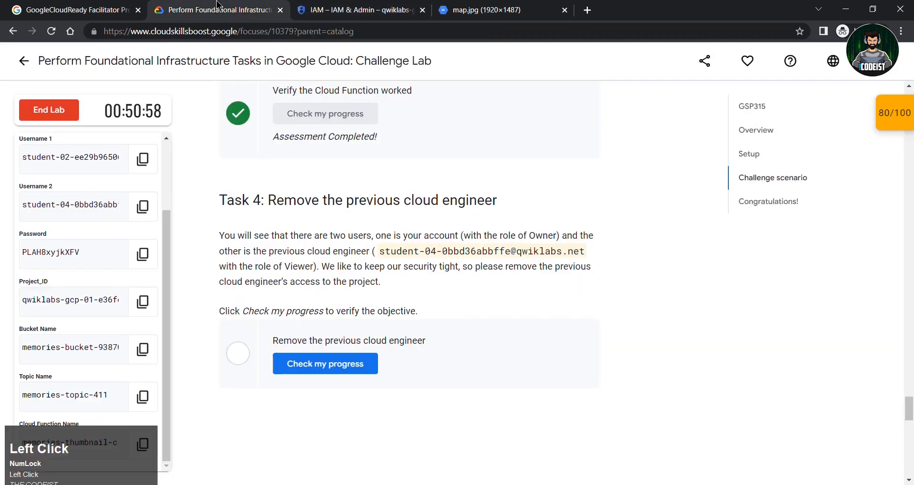
{"action": "scroll", "coordinate": [164, 306], "scroll_direction": "down", "scroll_amount": 2}
{"action": "scroll", "coordinate": [163, 261], "scroll_direction": "up", "scroll_amount": 1}
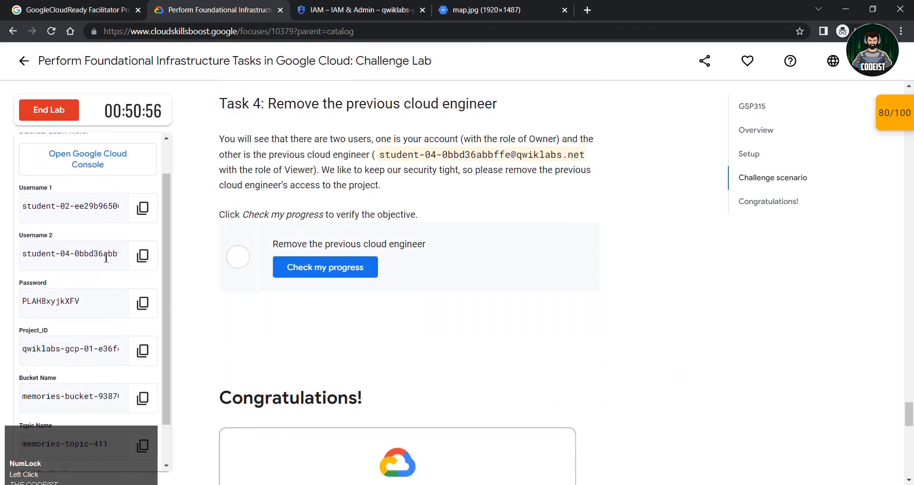
{"action": "left_click_drag", "start_coordinate": [16, 240], "coordinate": [113, 266]}
{"action": "double_click", "coordinate": [93, 260]}
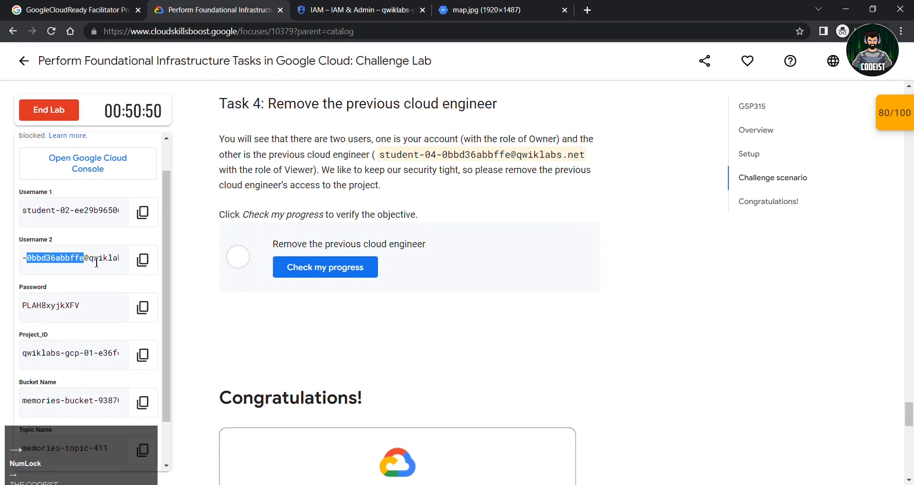
{"action": "left_click", "coordinate": [65, 260]}
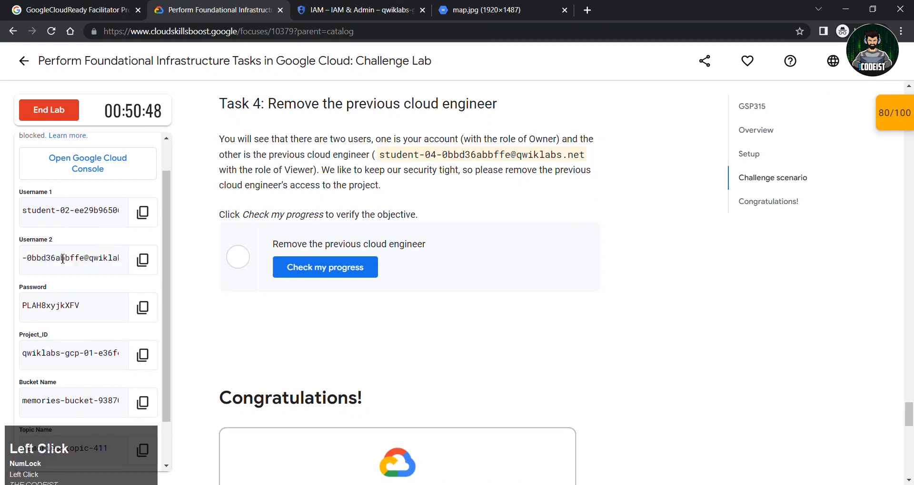
- Remove the Viewer role from the previous cloud engineer's account (Username 2) in the project's IAM permissions and save the change
{"action": "left_click_drag", "start_coordinate": [60, 257], "coordinate": [87, 258]}
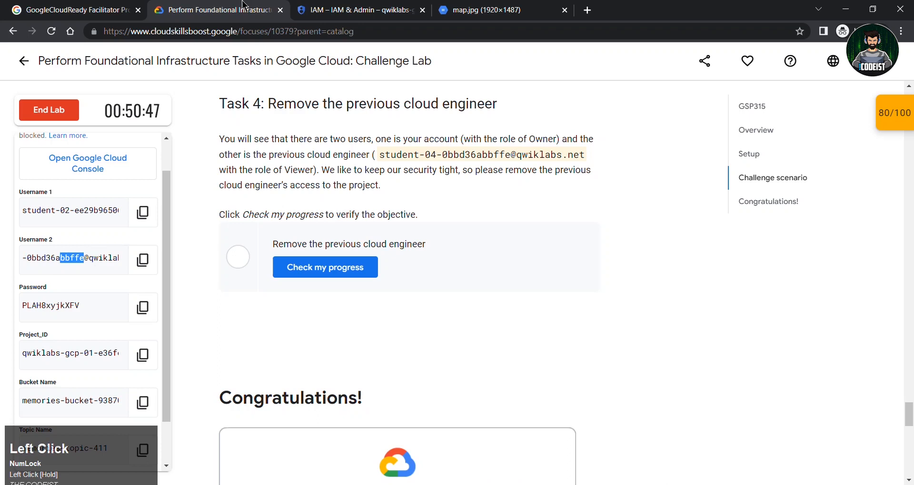
{"action": "left_click", "coordinate": [337, 4]}
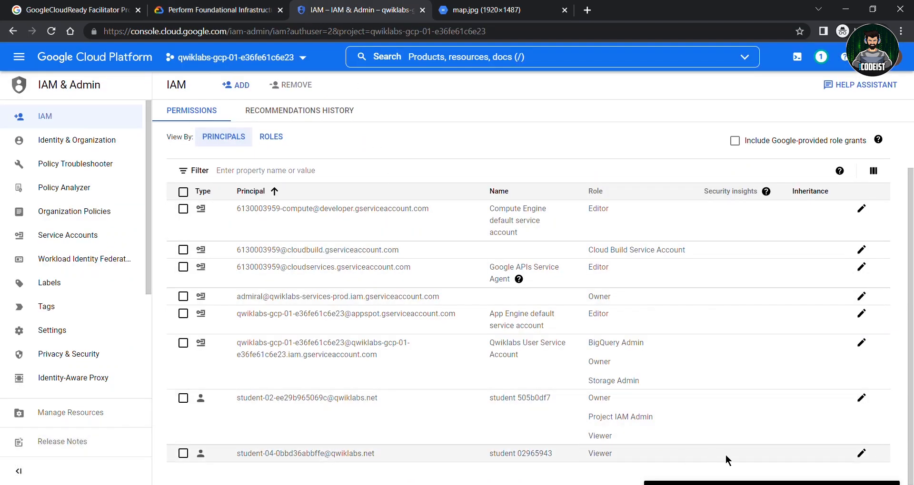
{"action": "left_click", "coordinate": [862, 453]}
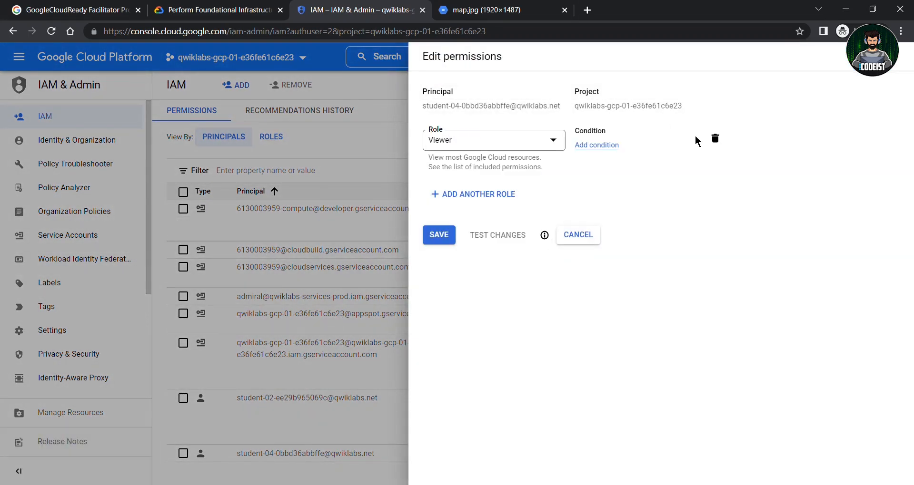
{"action": "left_click", "coordinate": [714, 139]}
{"action": "left_click", "coordinate": [447, 177]}
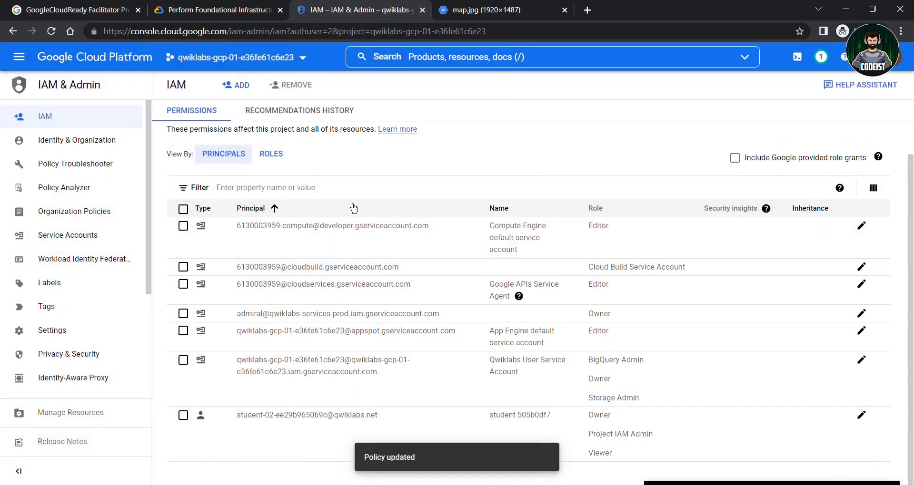
- Run the lab's progress check for the "Remove the previous cloud engineer" objective and read on to the Congratulations section
{"action": "left_click", "coordinate": [240, 10]}
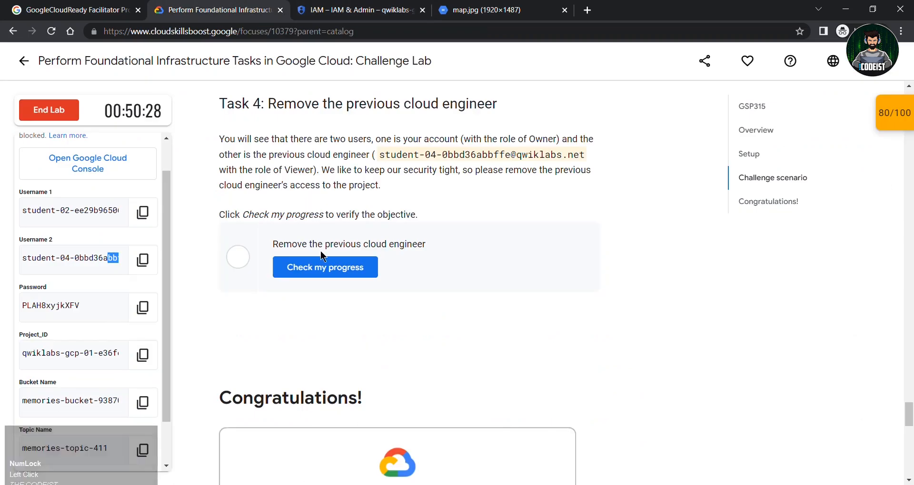
{"action": "left_click", "coordinate": [320, 267]}
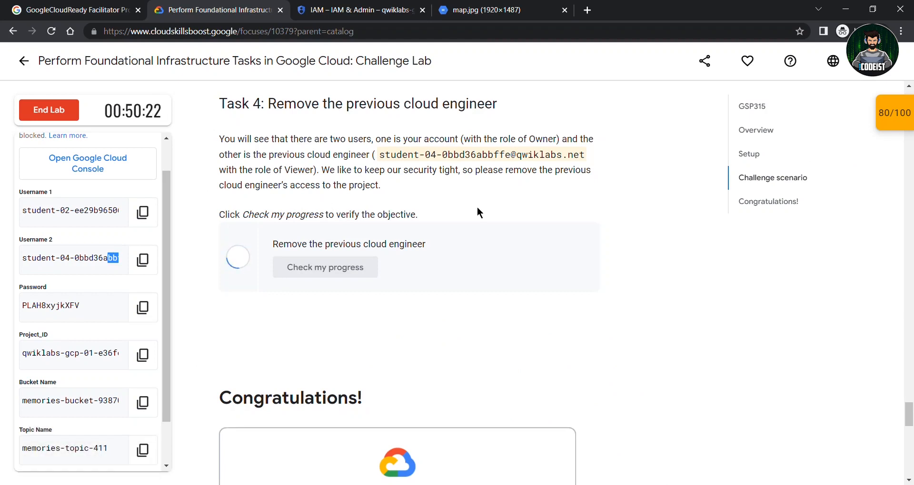
{"action": "left_click", "coordinate": [436, 307]}
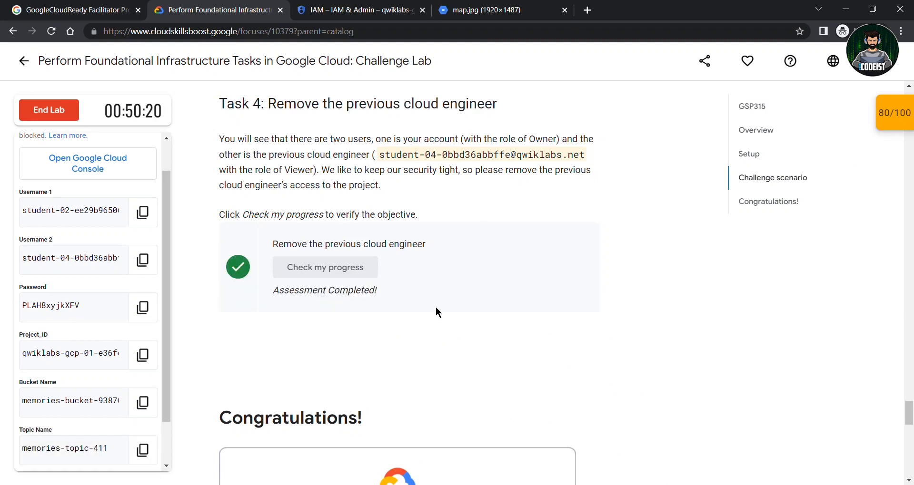
{"action": "scroll", "coordinate": [435, 306], "scroll_direction": "down", "scroll_amount": 2}
{"action": "left_click_drag", "start_coordinate": [219, 326], "coordinate": [537, 318]}
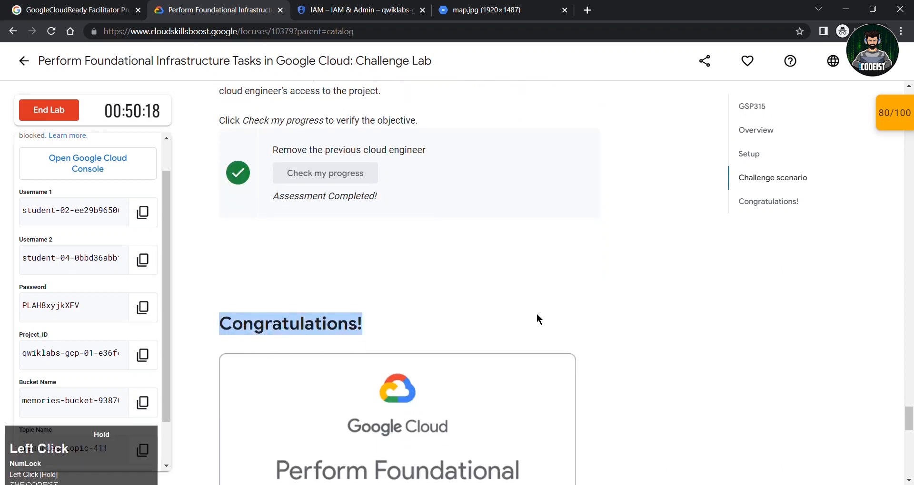
{"action": "left_click", "coordinate": [657, 325]}
{"action": "scroll", "coordinate": [657, 325], "scroll_direction": "down", "scroll_amount": 3}
- Rerun the progress checks for the Cloud Function and previous cloud engineer objectives in the lab's checkpoints list, and collapse the list
{"action": "left_click", "coordinate": [878, 126]}
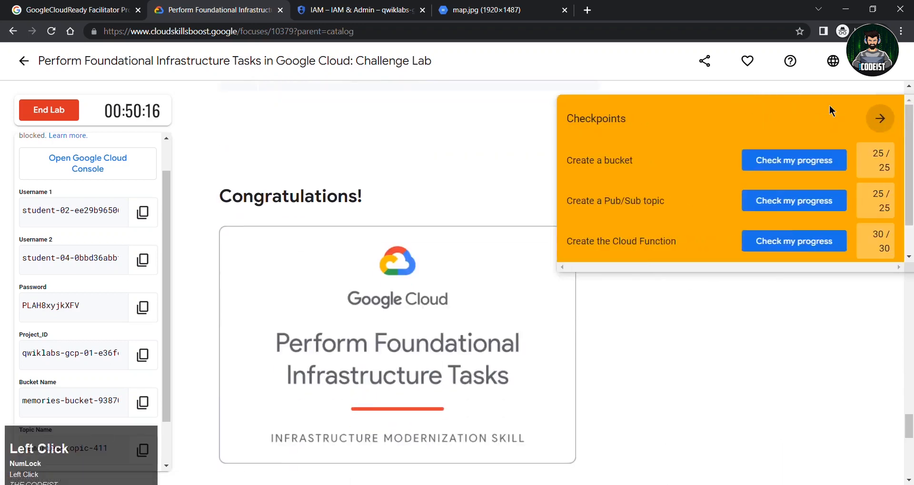
{"action": "scroll", "coordinate": [785, 241], "scroll_direction": "down", "scroll_amount": 1}
{"action": "left_click", "coordinate": [787, 239]}
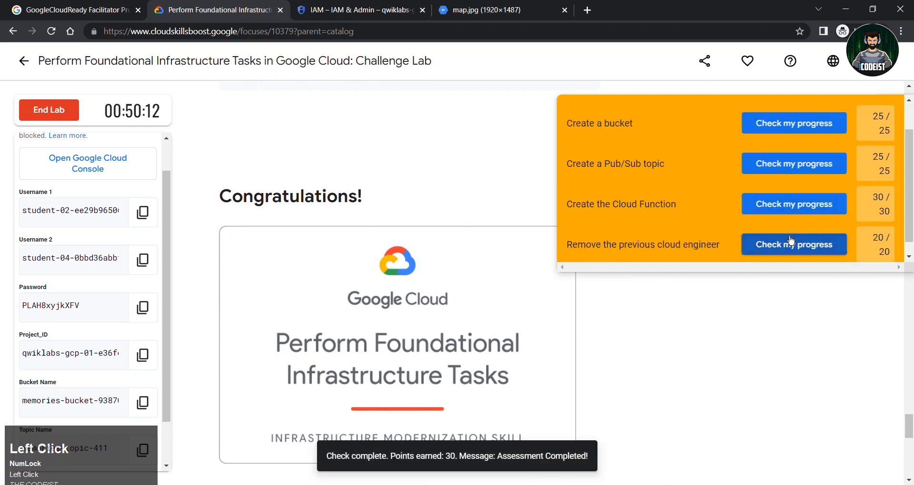
{"action": "scroll", "coordinate": [883, 117], "scroll_direction": "up", "scroll_amount": 1}
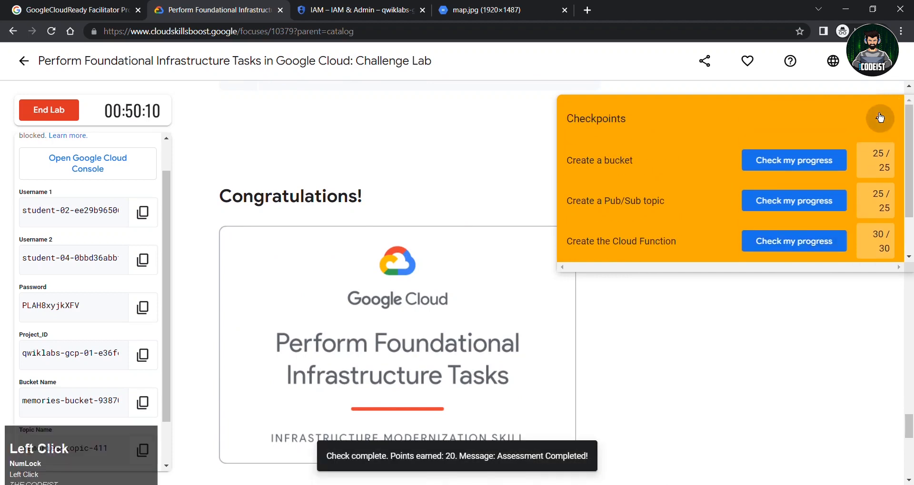
{"action": "left_click", "coordinate": [880, 117]}
- End the lab, confirm the submission, and dismiss the satisfaction survey without rating
{"action": "left_click", "coordinate": [52, 110]}
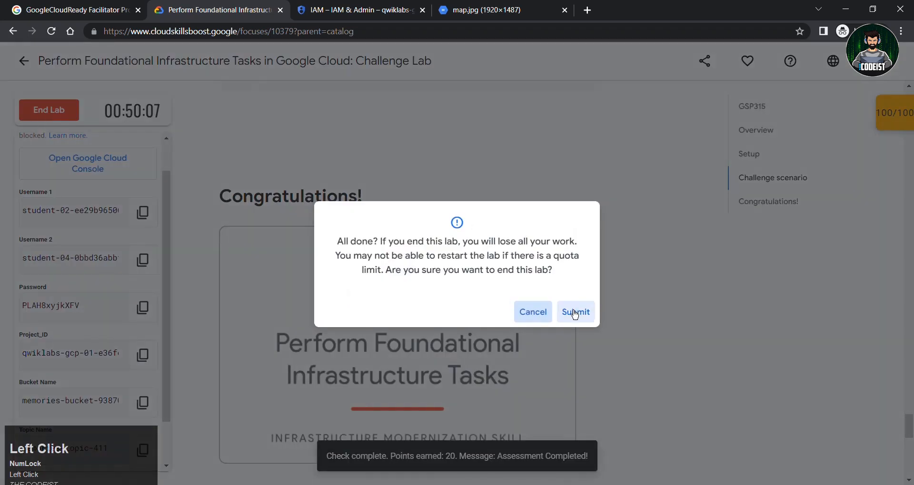
{"action": "left_click", "coordinate": [574, 314]}
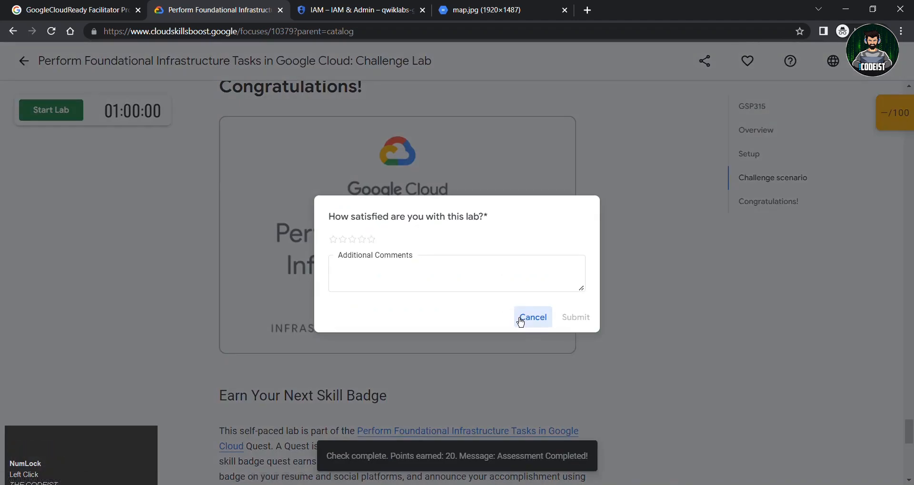
{"action": "left_click", "coordinate": [528, 323]}
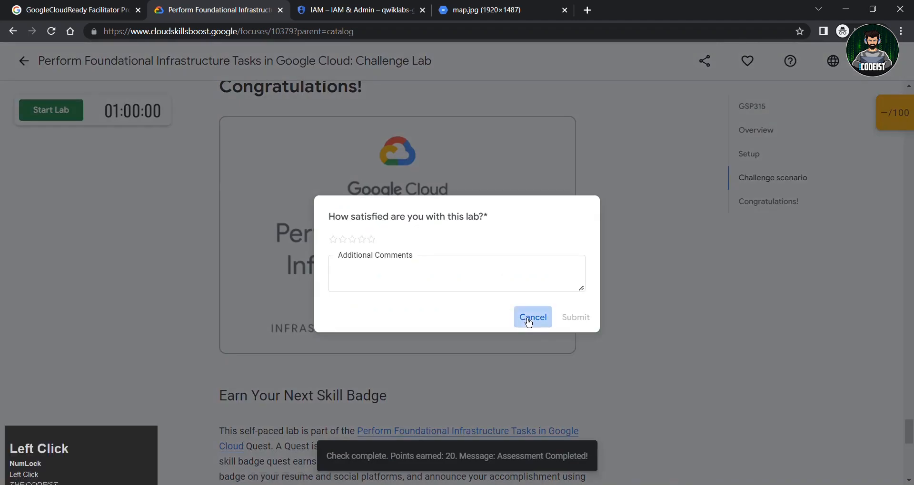
- Return to the Perform Foundational Infrastructure Tasks in Google Cloud quest page and look through its list of labs
{"action": "left_click", "coordinate": [23, 61]}
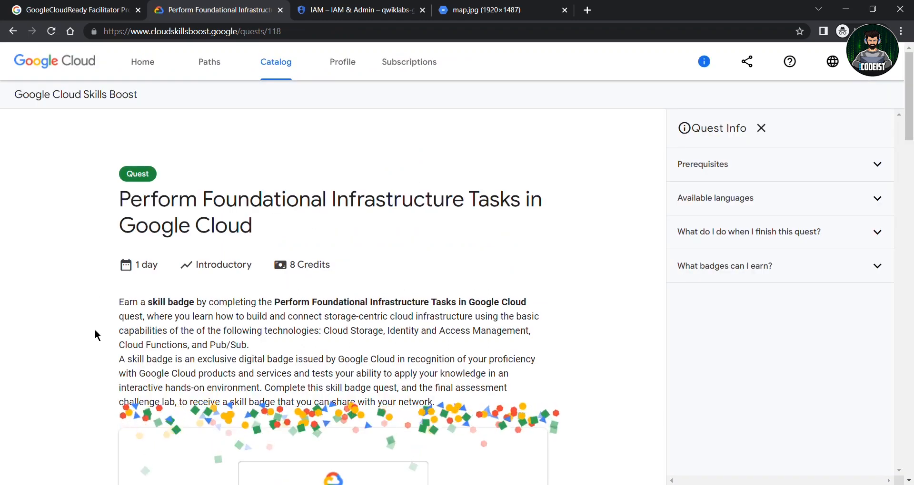
{"action": "scroll", "coordinate": [96, 333], "scroll_direction": "down", "scroll_amount": 20}
{"action": "scroll", "coordinate": [95, 330], "scroll_direction": "down", "scroll_amount": 10}
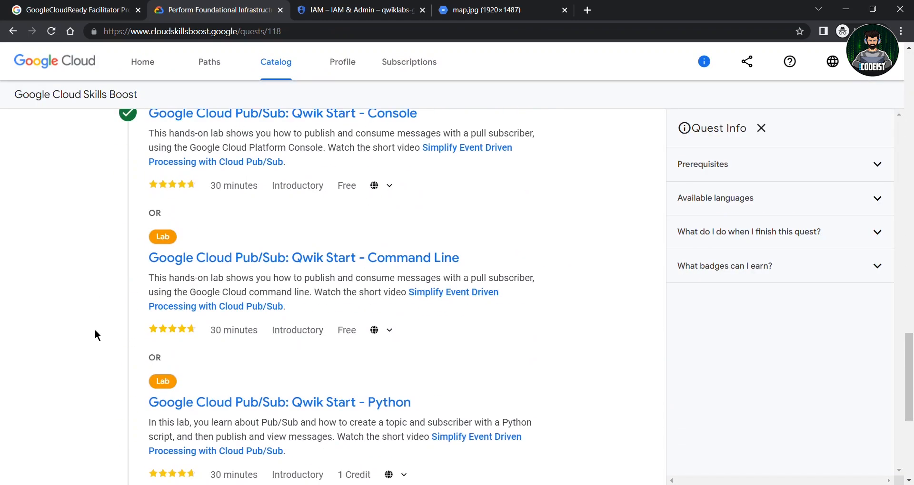